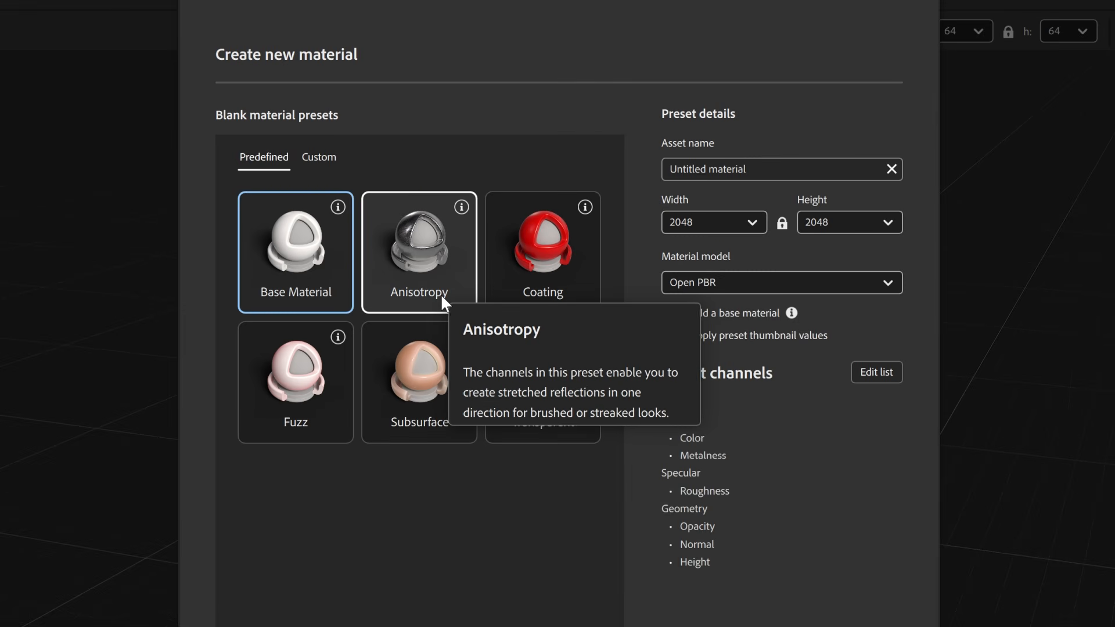
- Browse the Anisotropy, Coating, Fuzz, Subsurface and Transparent presets and the custom presets, examining their channels
click(482, 219)
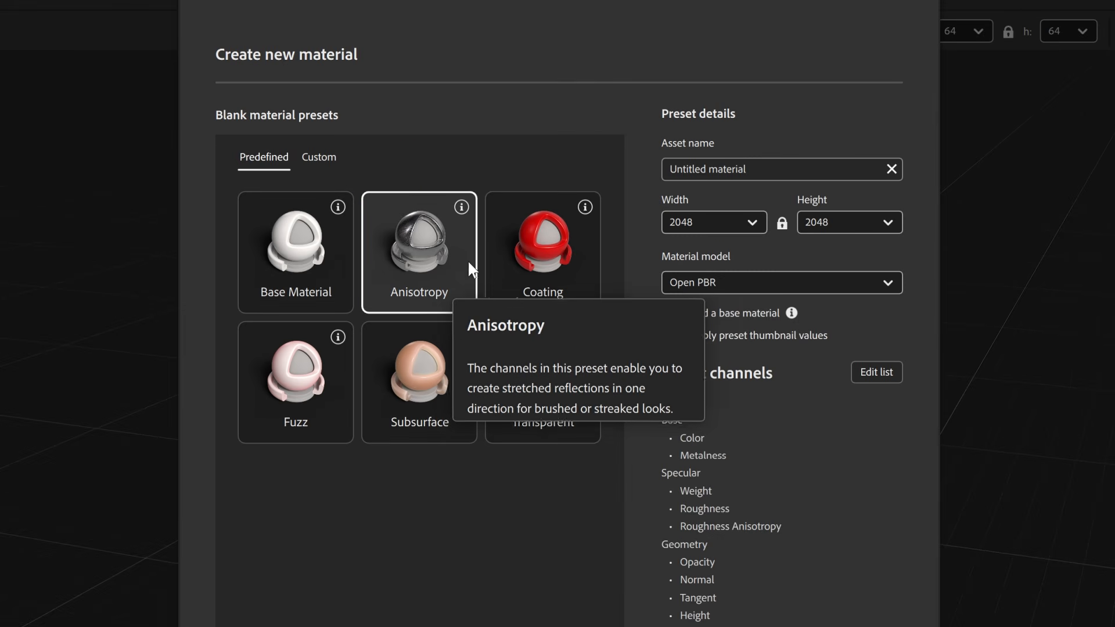
mouse_move(559, 293)
click(581, 308)
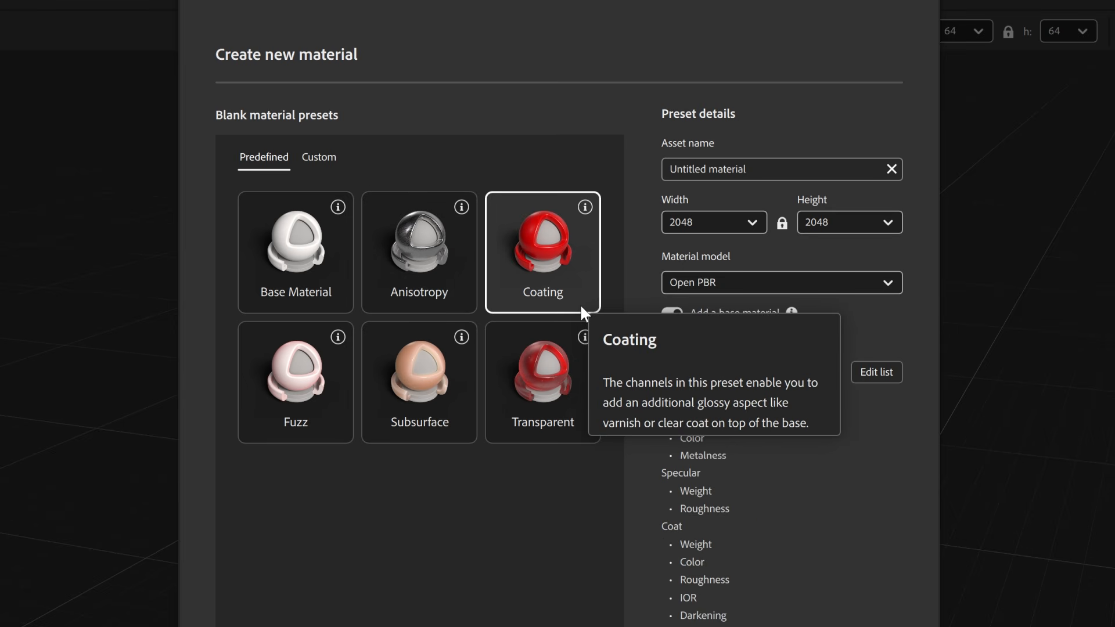
click(335, 442)
mouse_move(433, 426)
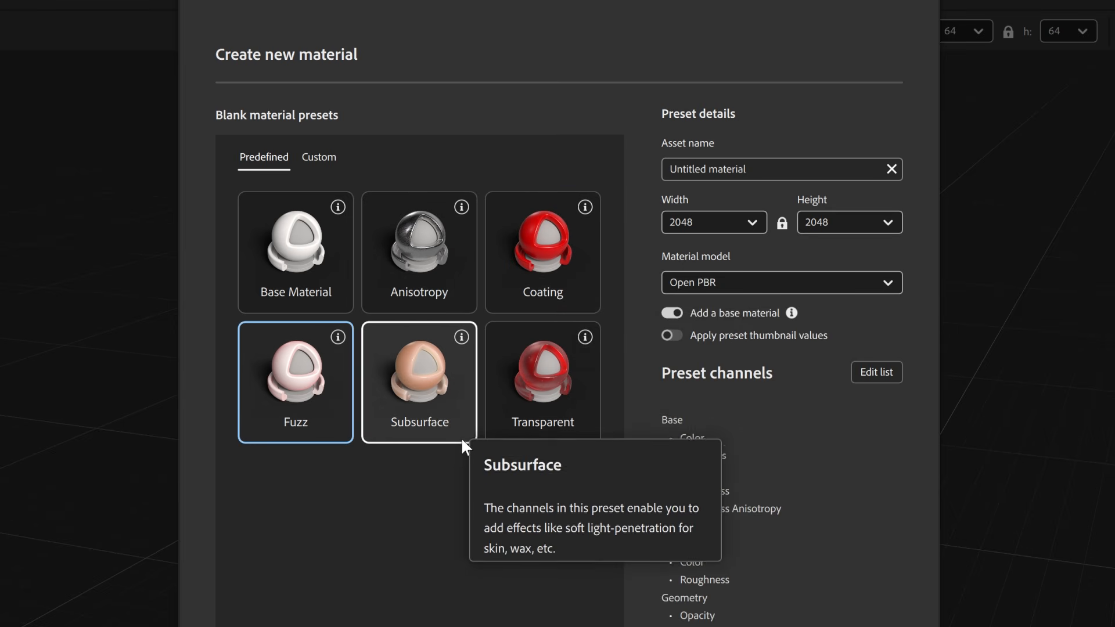
click(461, 438)
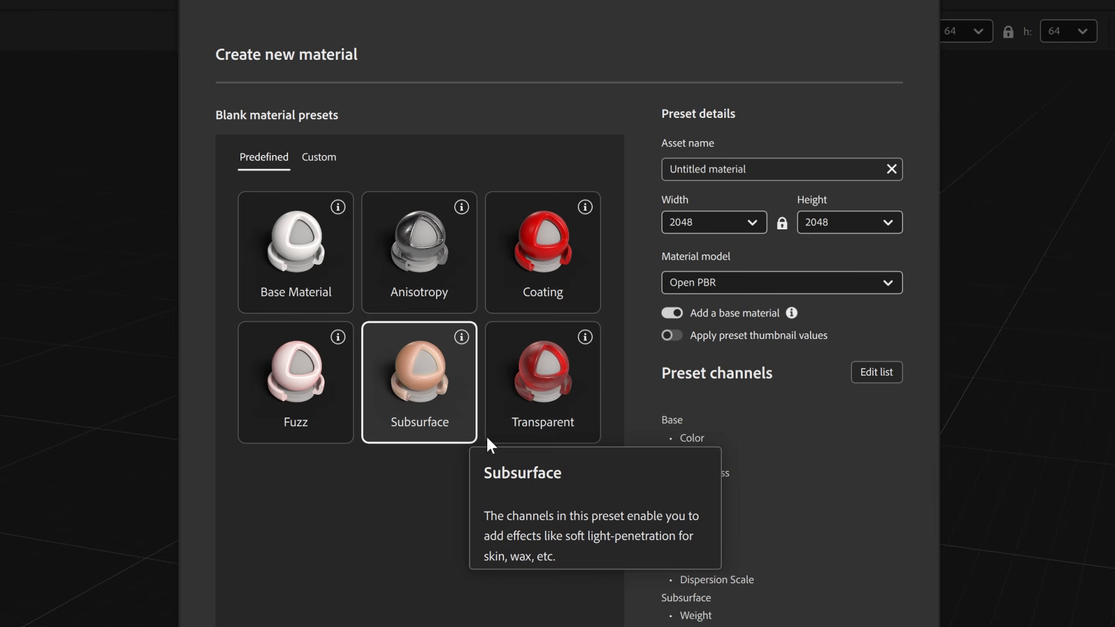
click(579, 433)
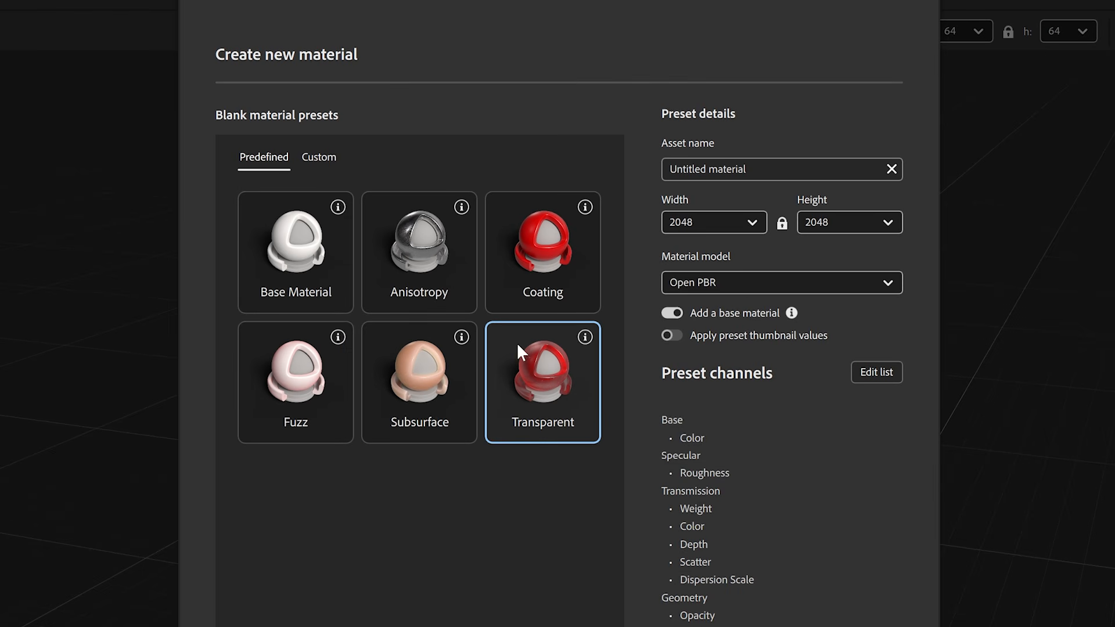
click(318, 156)
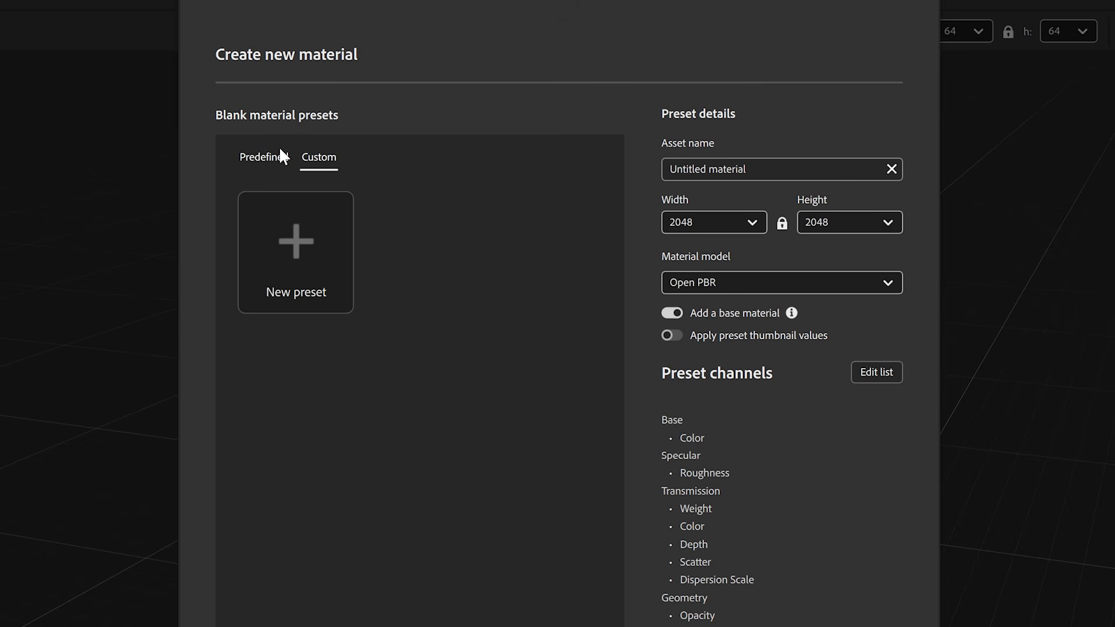
click(264, 156)
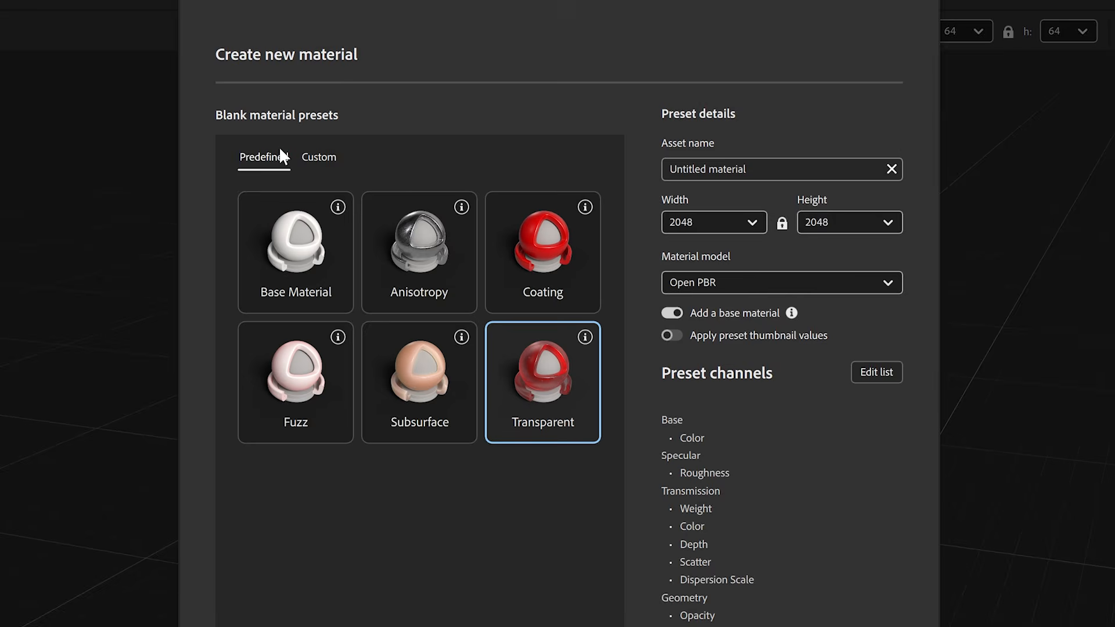
- Choose the predefined Fuzz preset and name the asset Fuzz
click(296, 382)
click(729, 179)
text(Fu)
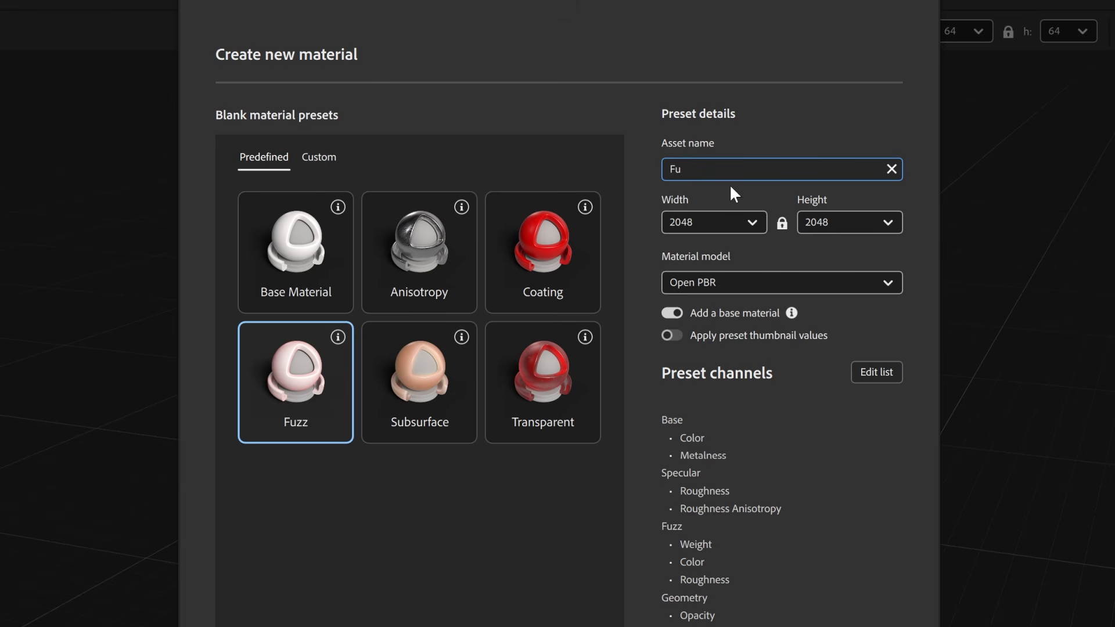
text(zz)
click(741, 224)
click(739, 222)
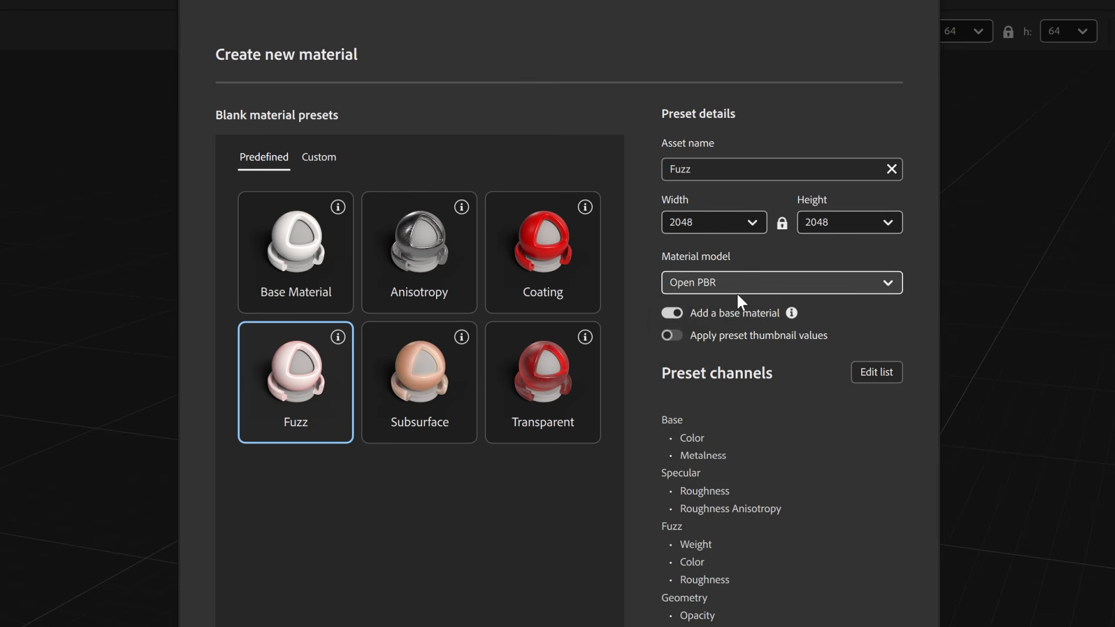
- Try the Adobe Standard Material model for the Fuzz preset and switch back to Open PBR
click(736, 291)
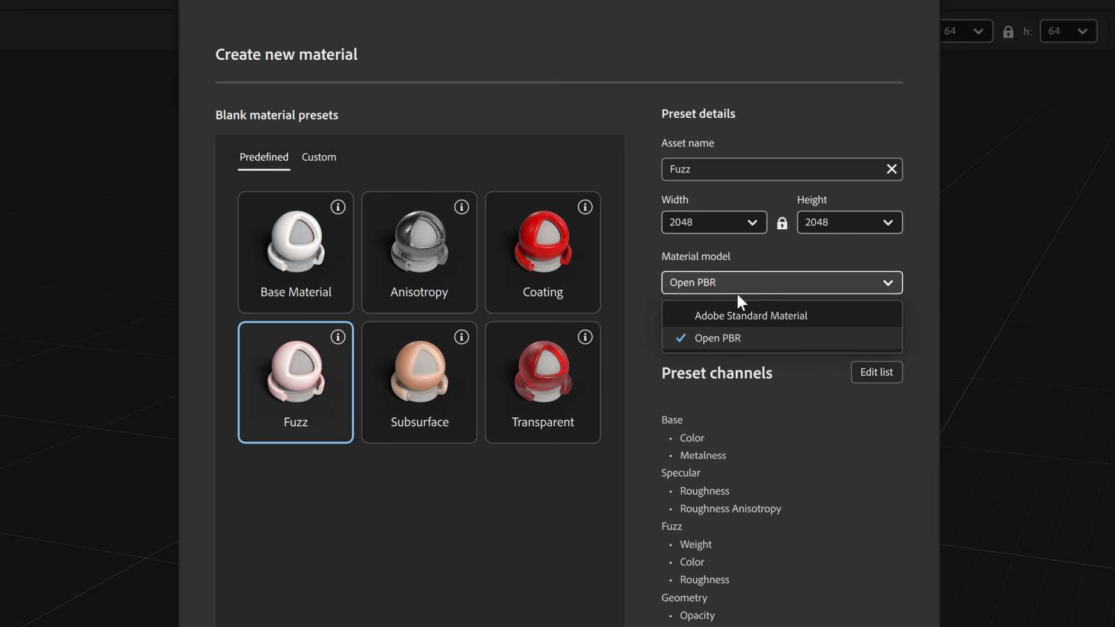
click(838, 317)
click(822, 281)
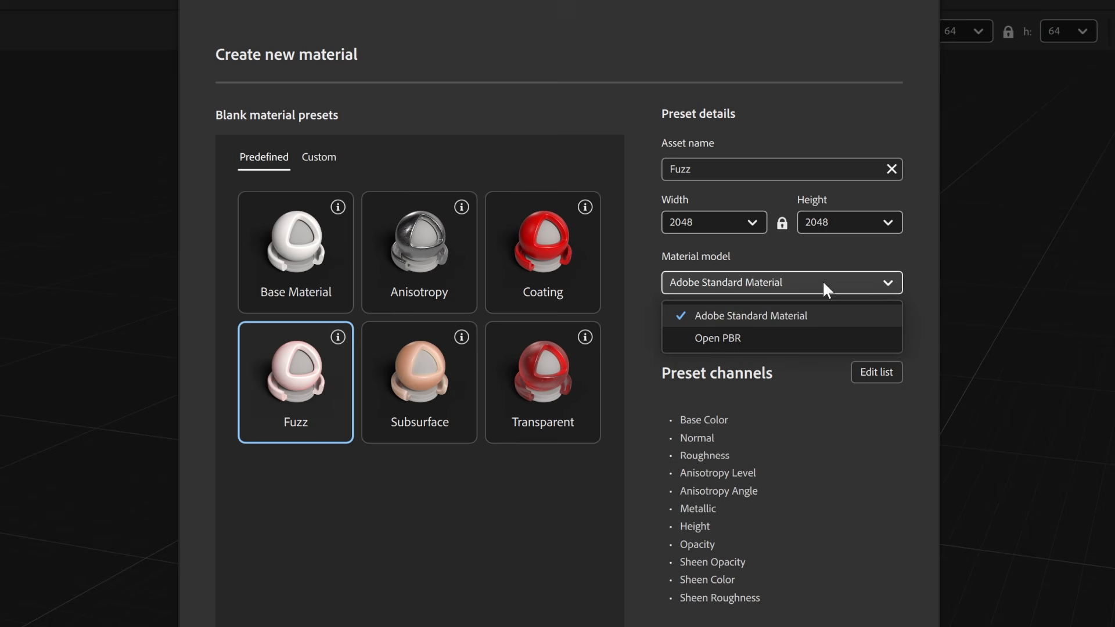
click(808, 346)
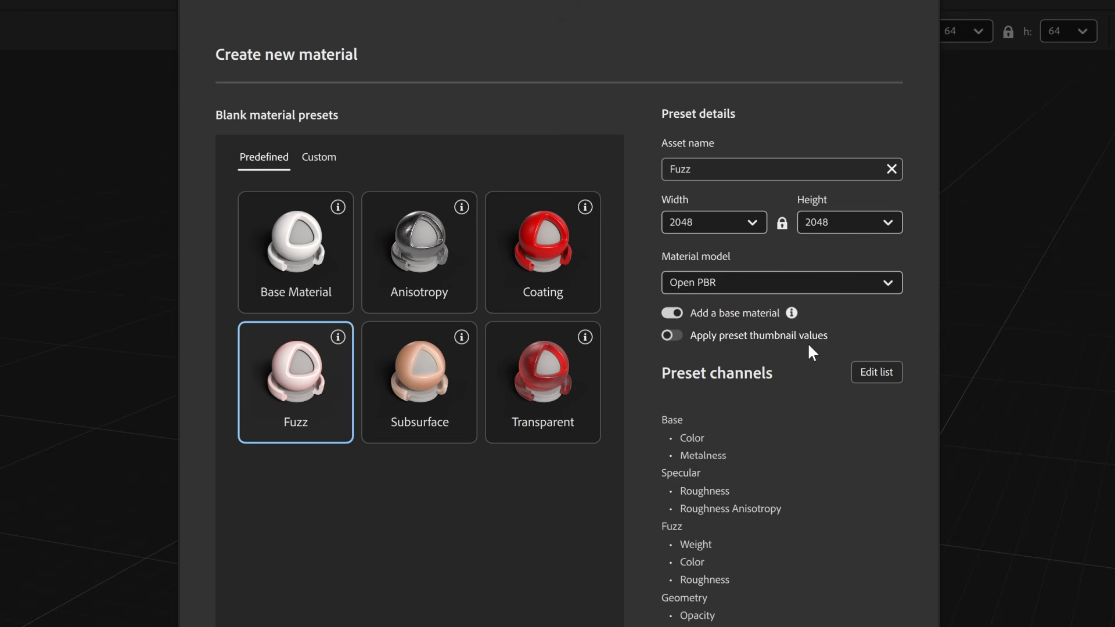
- Edit the Fuzz preset's channel list, adding the Specular Weight, Color and IOR channels
click(876, 373)
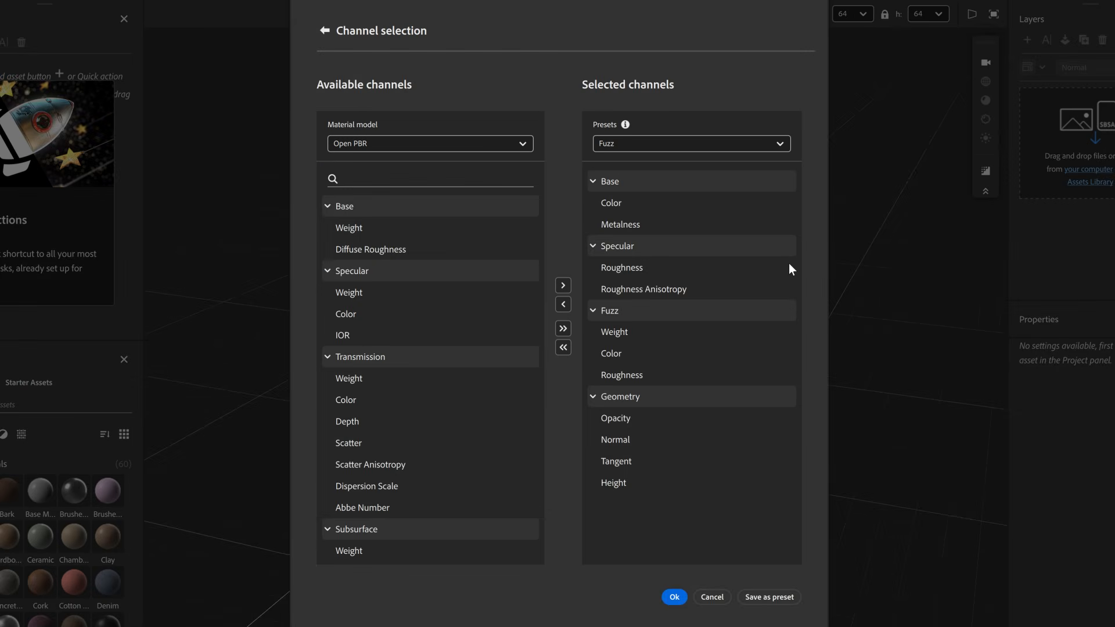
click(458, 291)
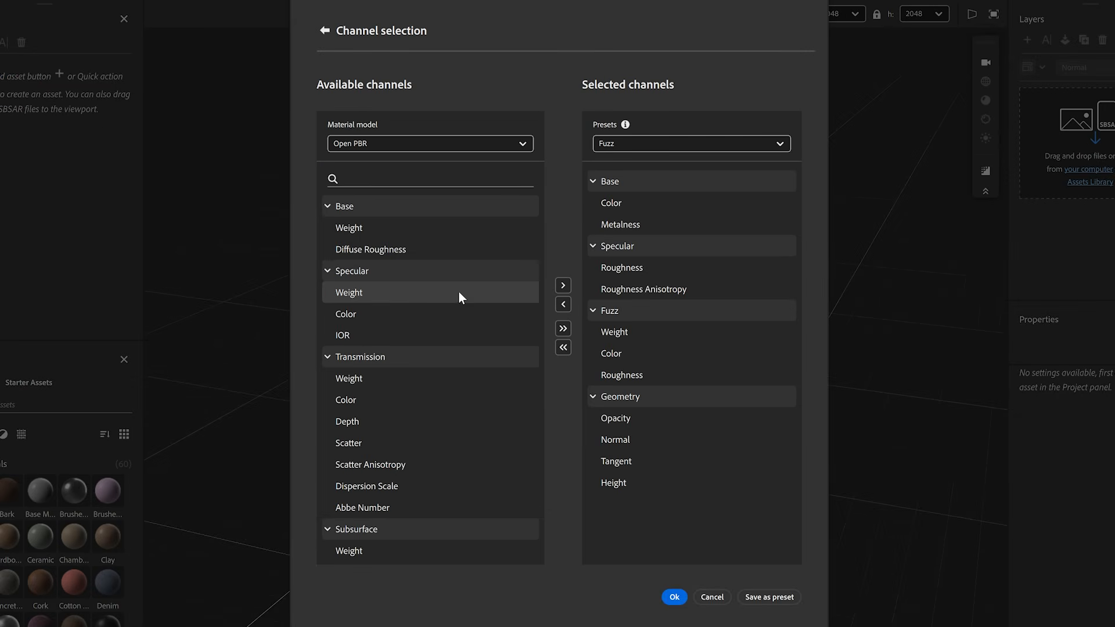
click(563, 285)
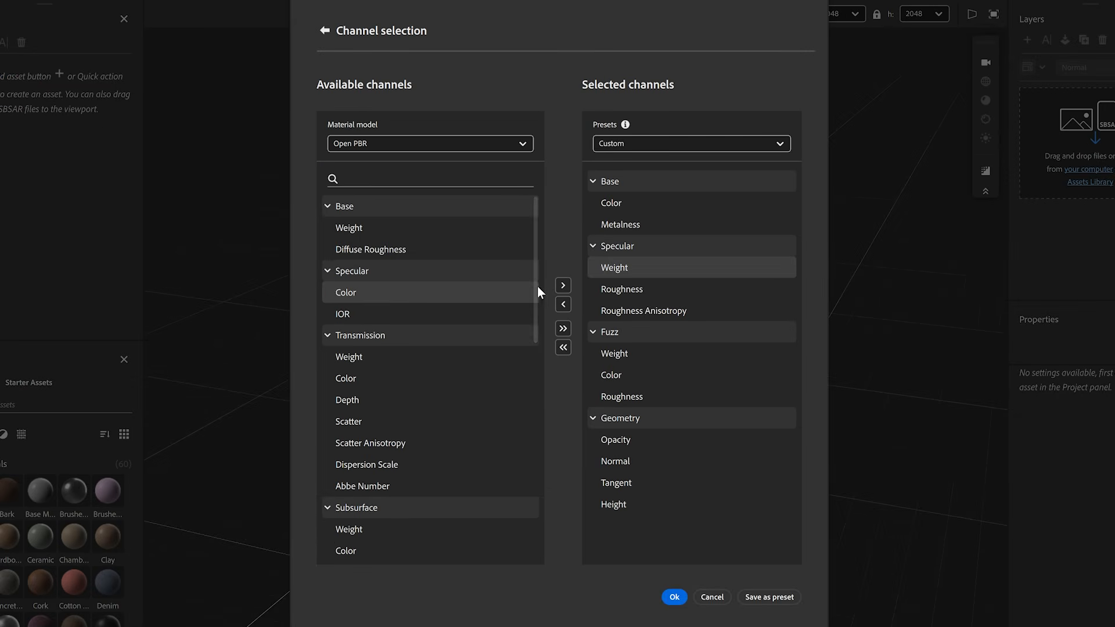
click(561, 285)
click(560, 285)
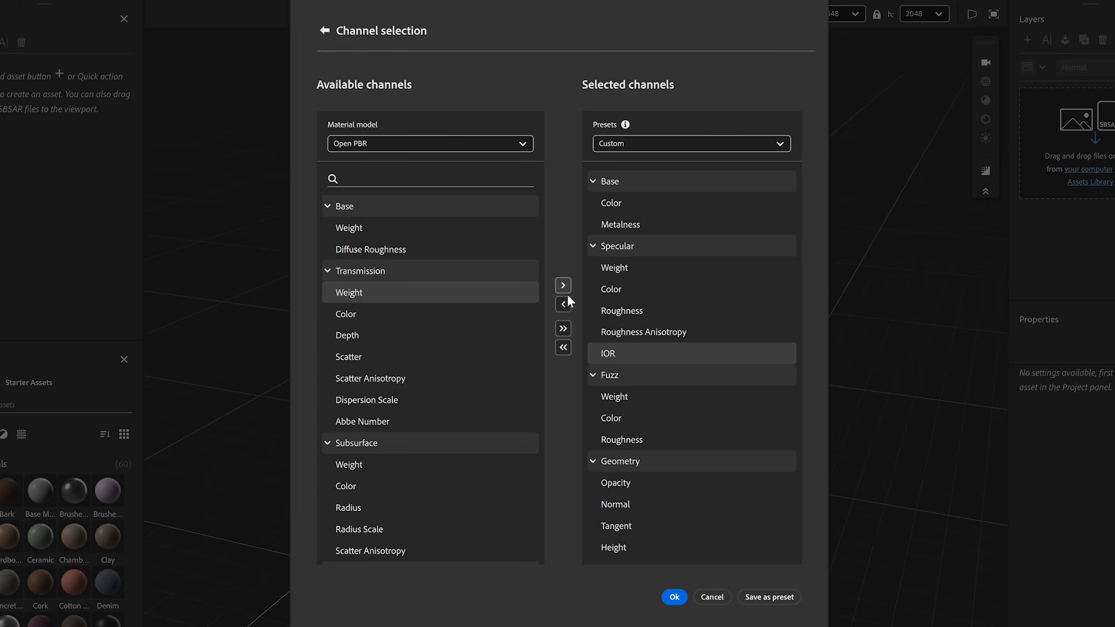
- Remove the Specular Weight and Specular IOR channels from the selected channels
click(632, 266)
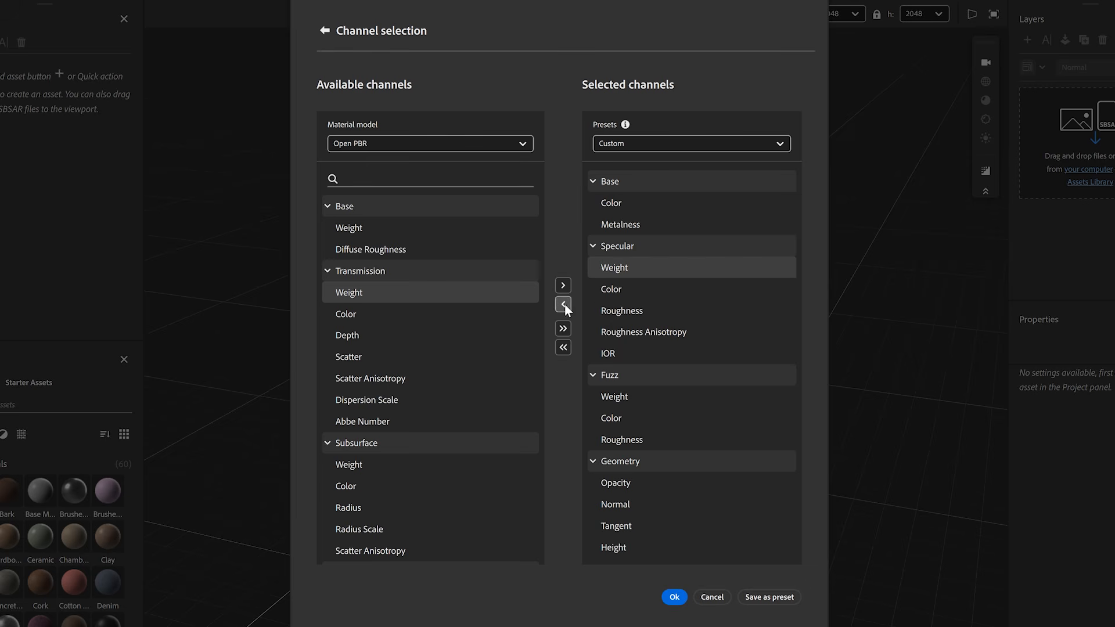
click(563, 304)
click(608, 334)
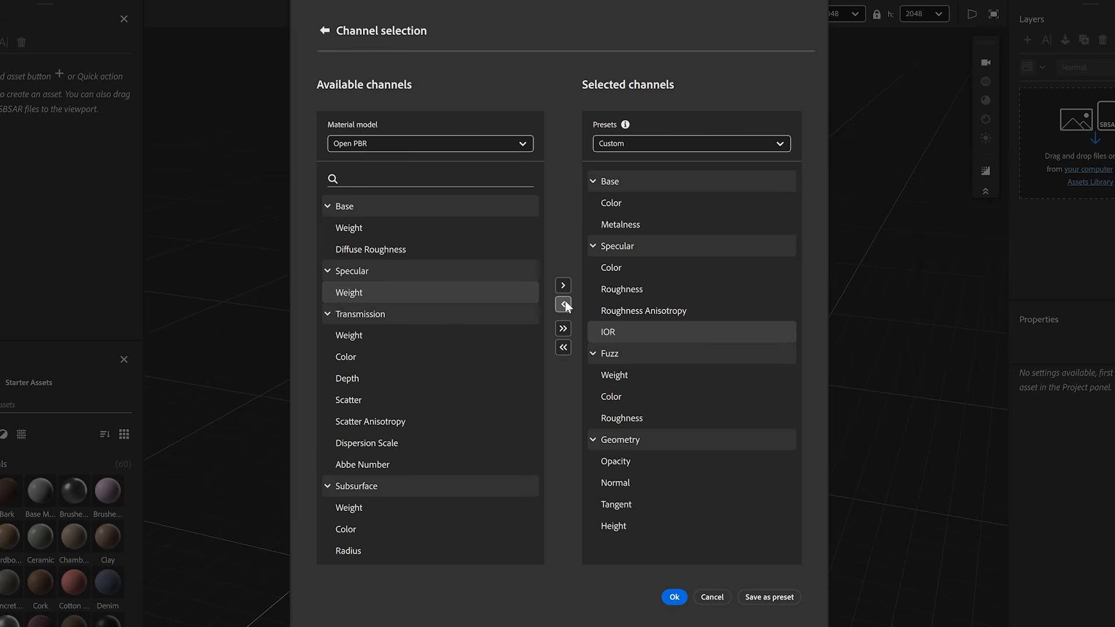
click(565, 303)
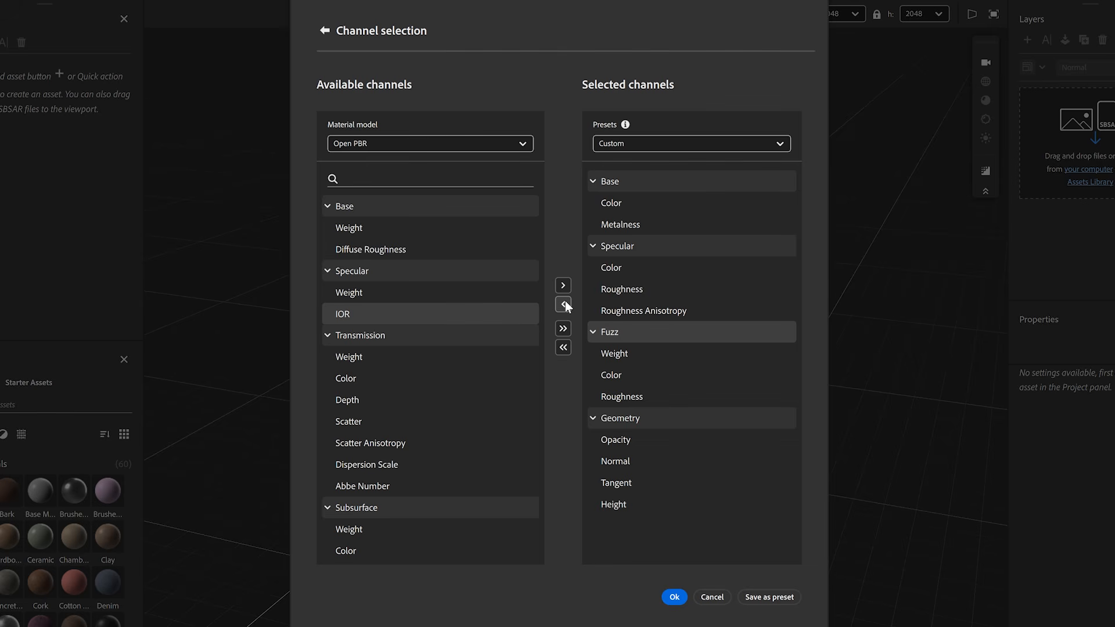
- Save the selected channels as a custom preset named Fuzz_NEW
click(793, 600)
text(Fuzz_NEW)
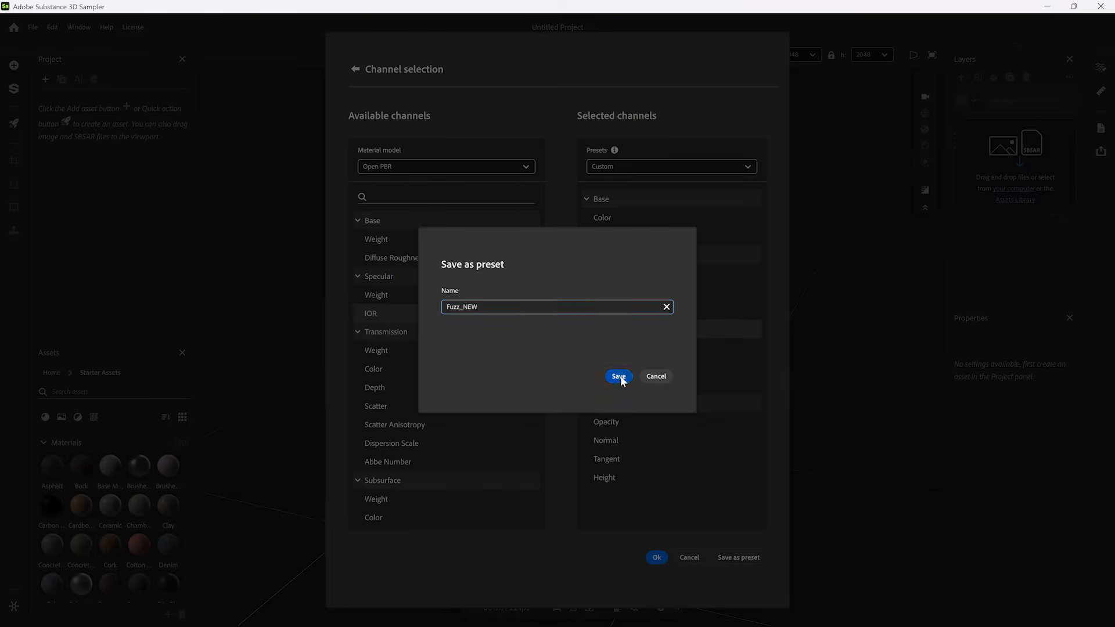
click(618, 376)
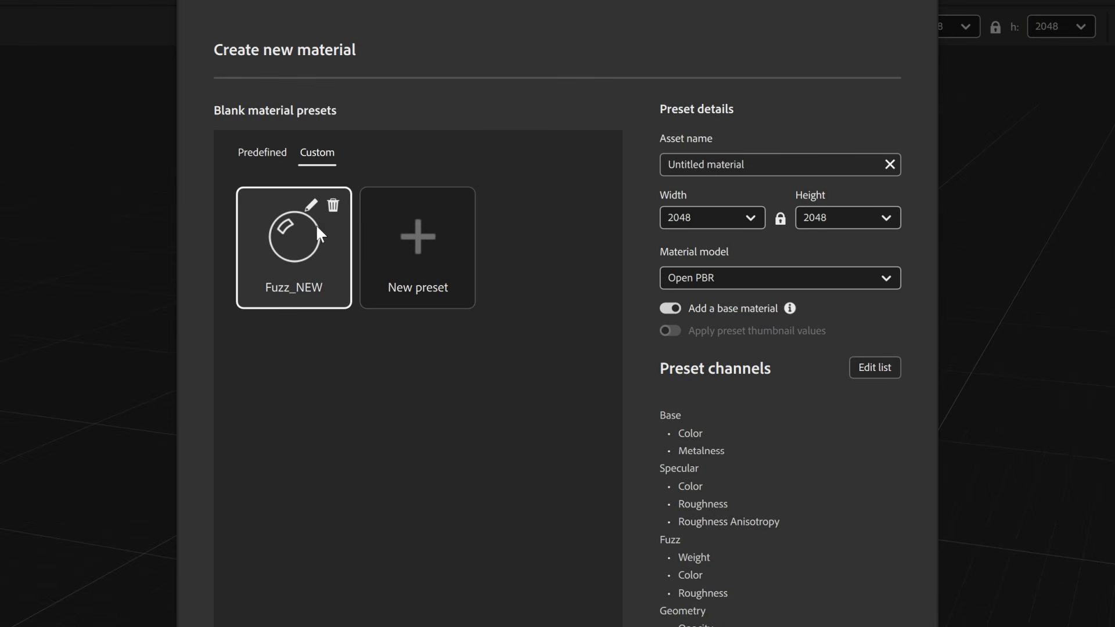
- Delete the custom preset Fuzz_NEW
click(333, 206)
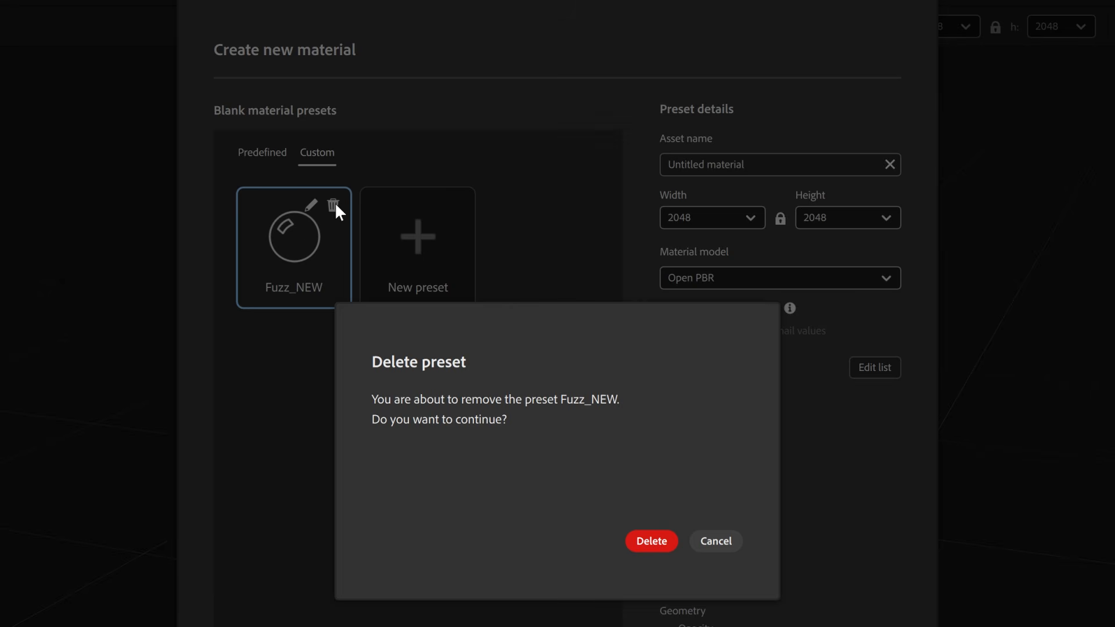
click(651, 540)
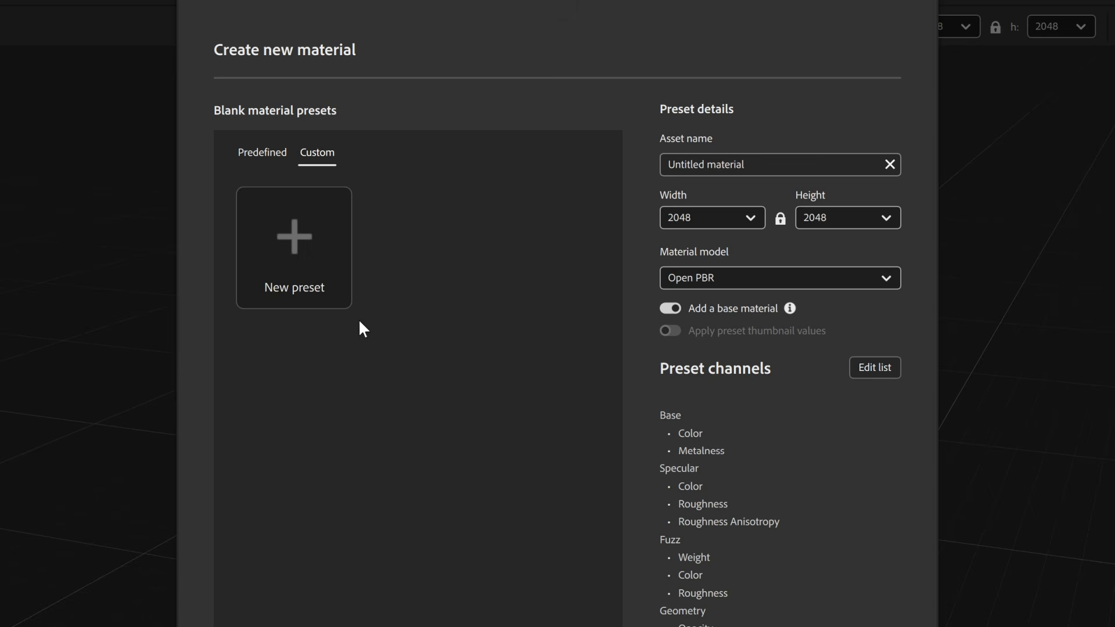
click(338, 306)
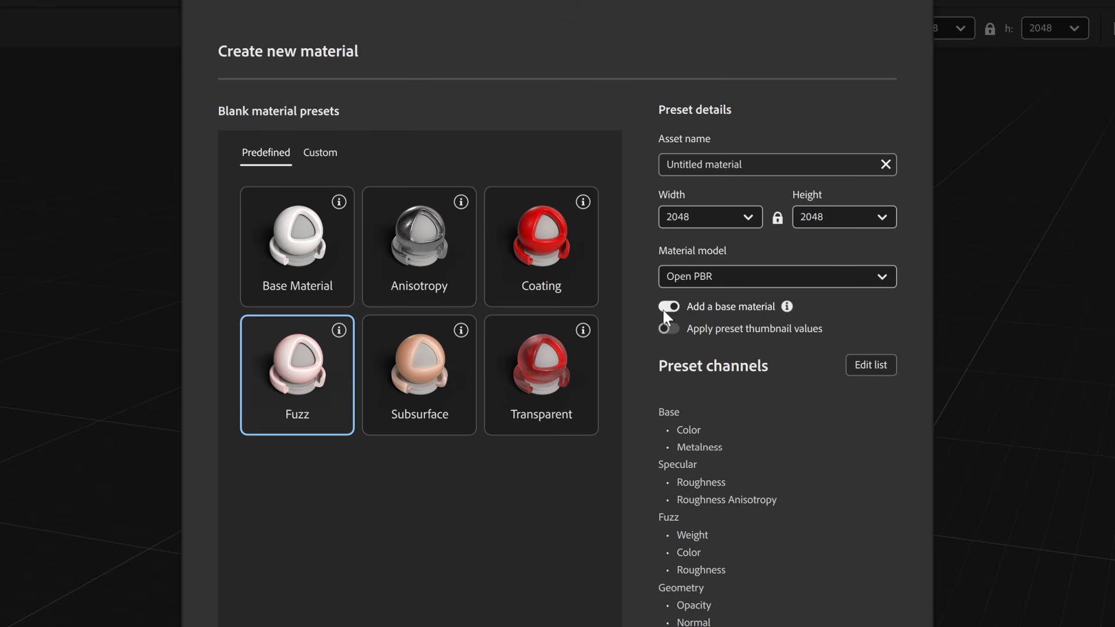
- Create a Fuzz material without a base material, and one named Fuzz with a base material and preset thumbnail values applied
click(665, 307)
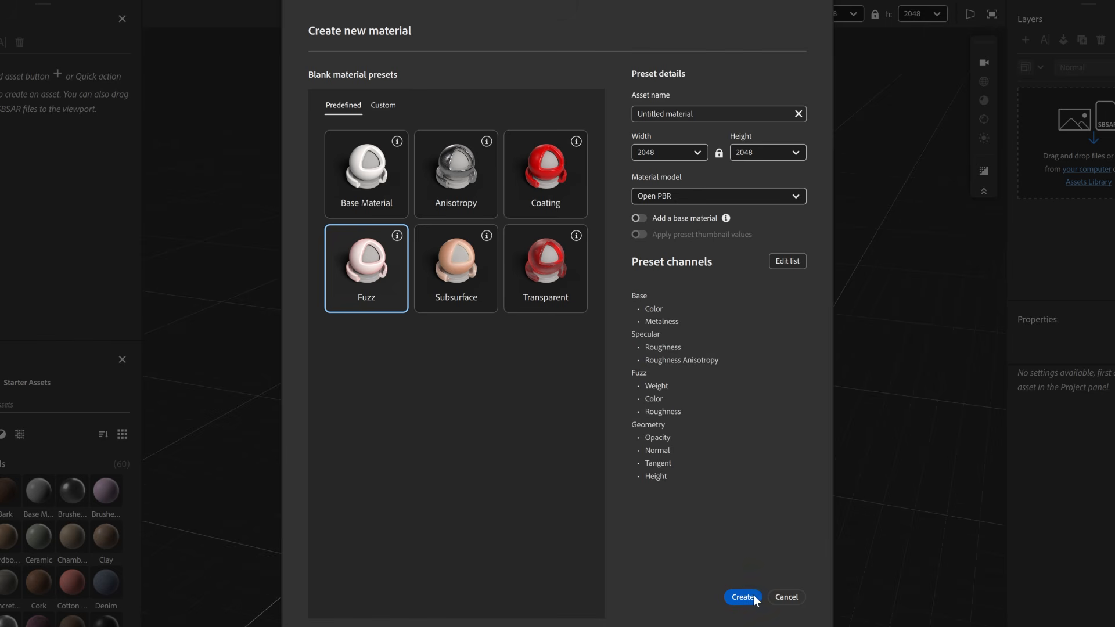
click(752, 596)
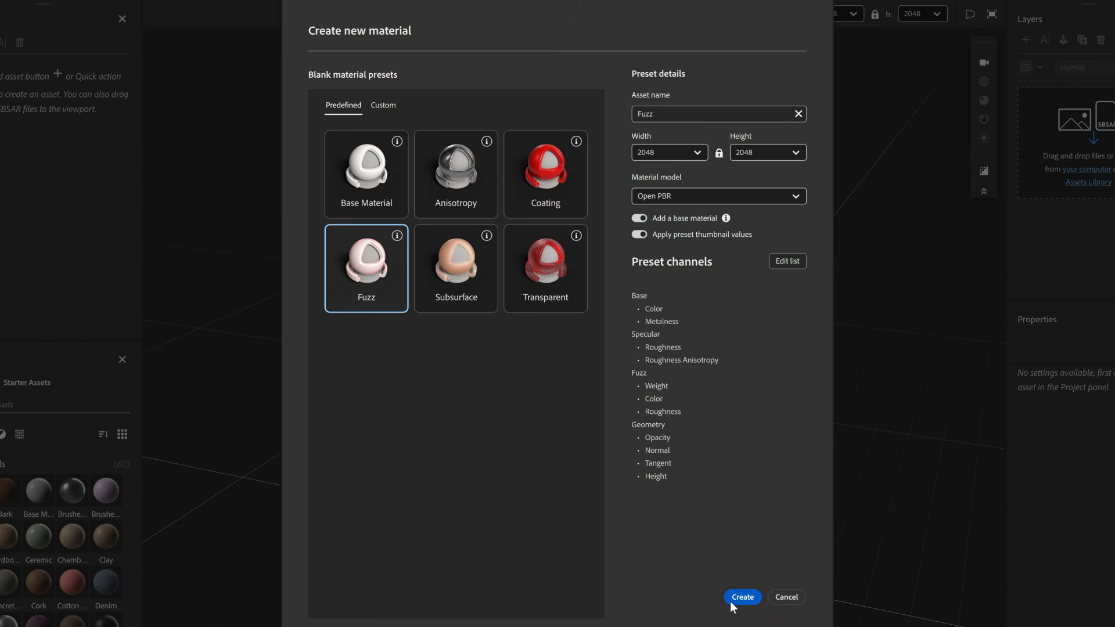
click(733, 599)
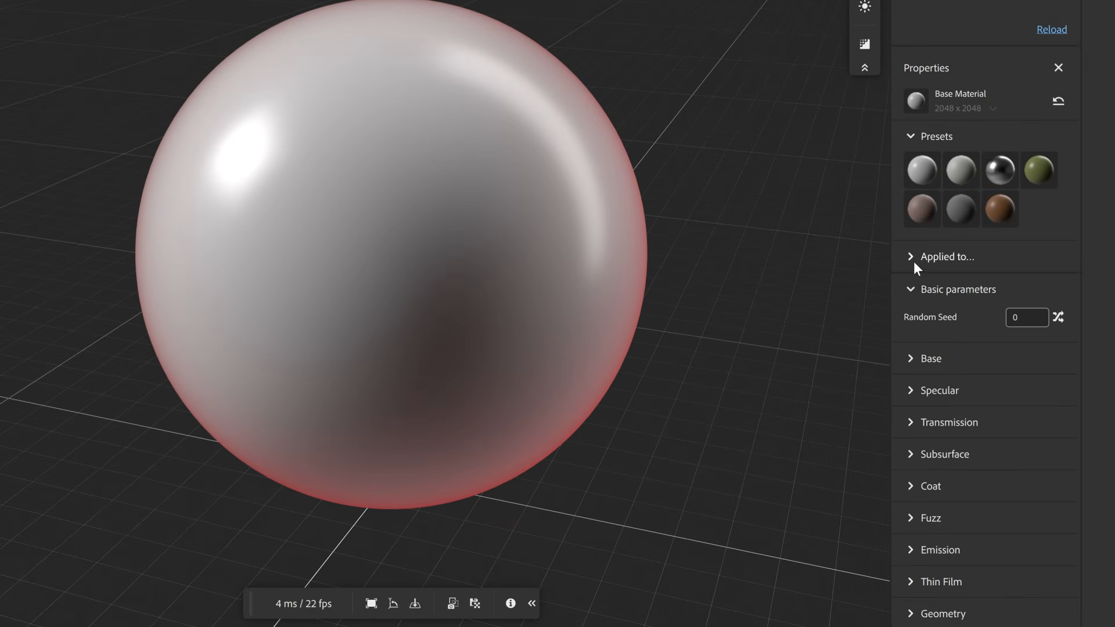
- Try toggling the Base Metalness and Specular Roughness channels that the Base Material layer is applied to
click(909, 257)
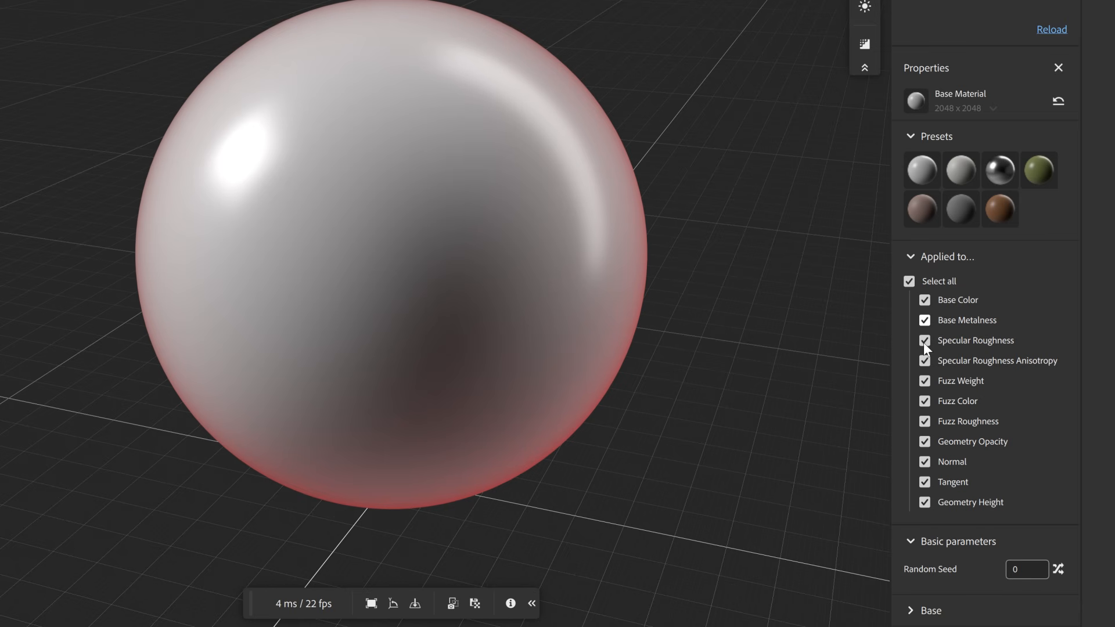
click(924, 321)
click(924, 340)
click(925, 340)
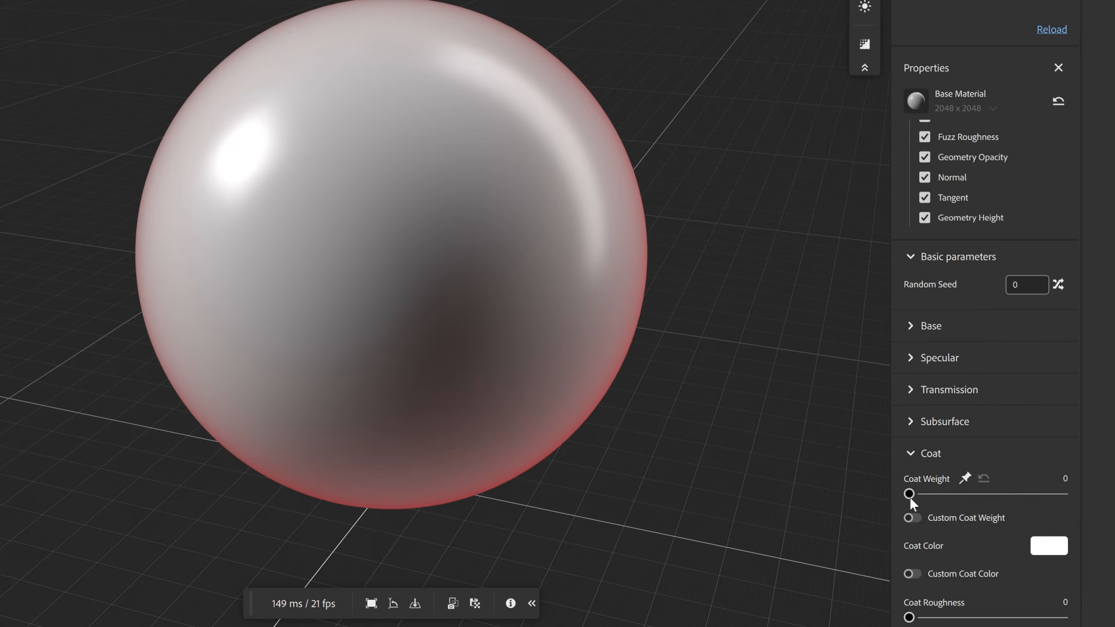
- Add the Coat Weight channel to the material's channel list and adjust the Base Material layer's Coat Weight
drag(909, 496, 1113, 503)
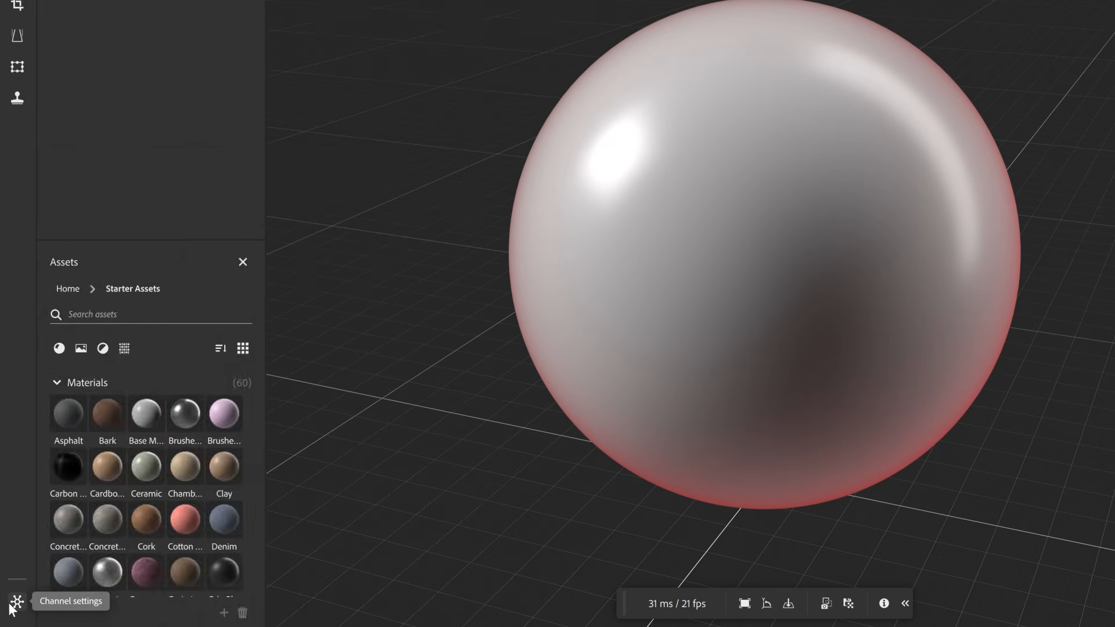
click(17, 602)
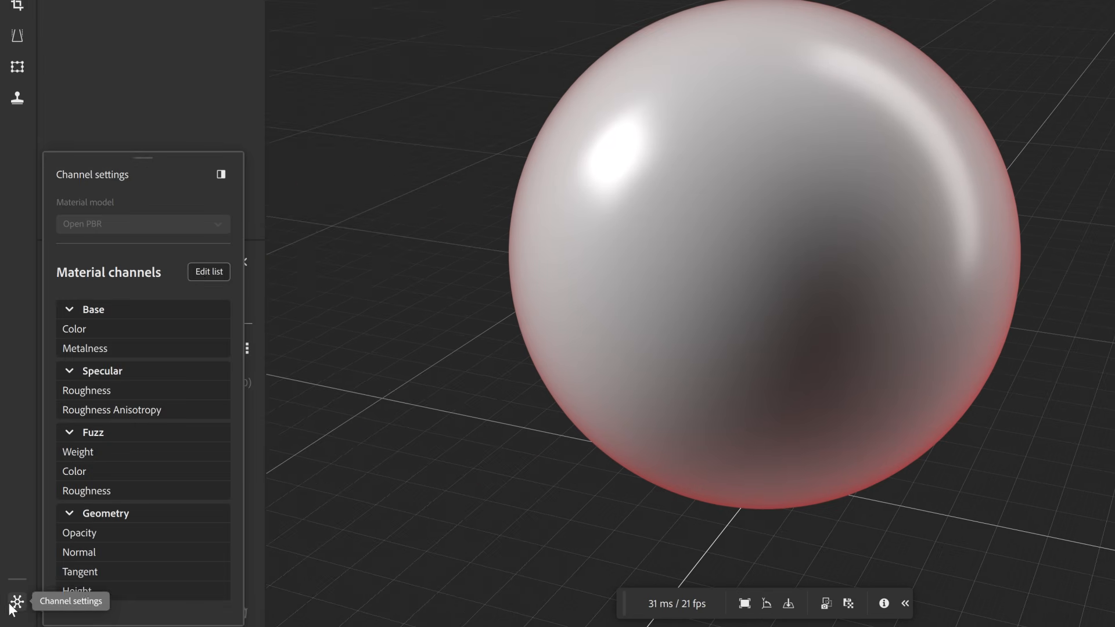
click(198, 273)
scroll(407, 348, down, 5)
click(349, 386)
click(561, 284)
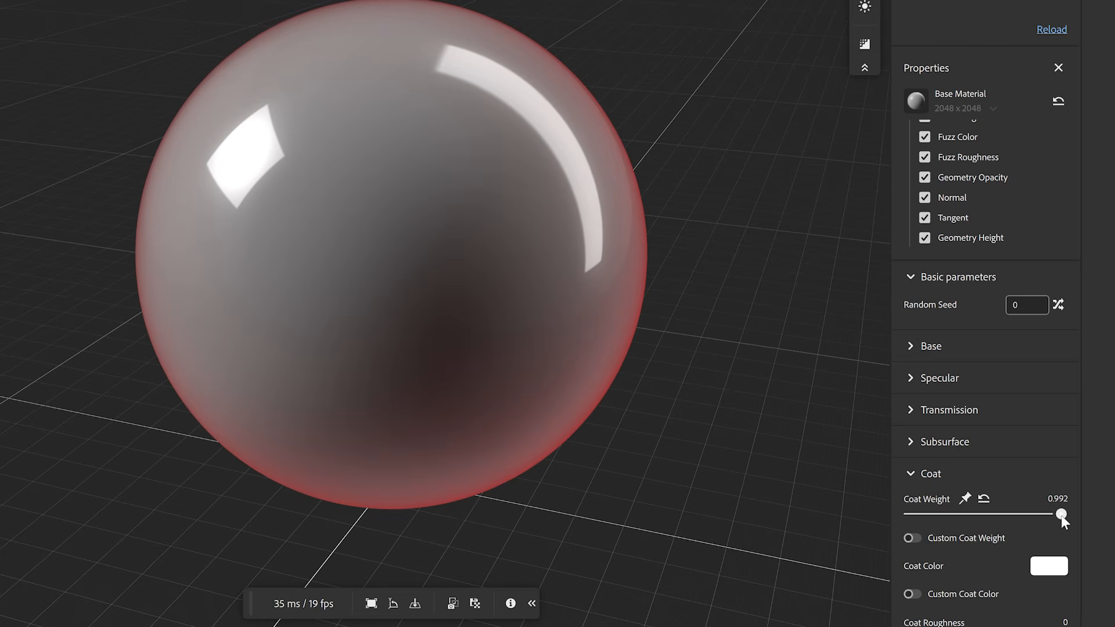
drag(1061, 514, 920, 521)
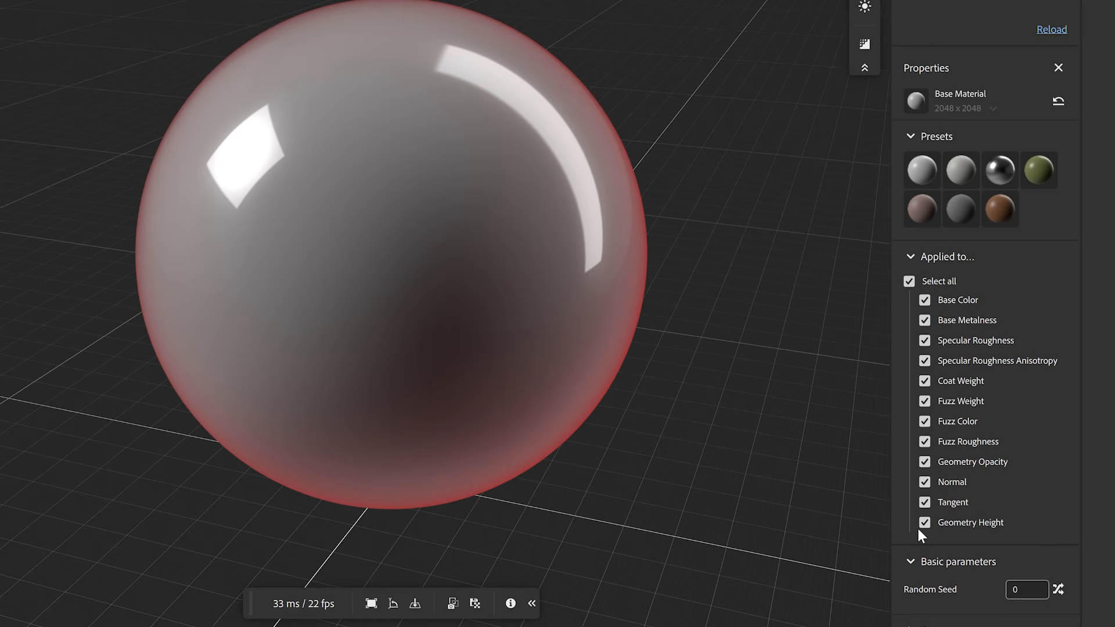
scroll(918, 535, down, 5)
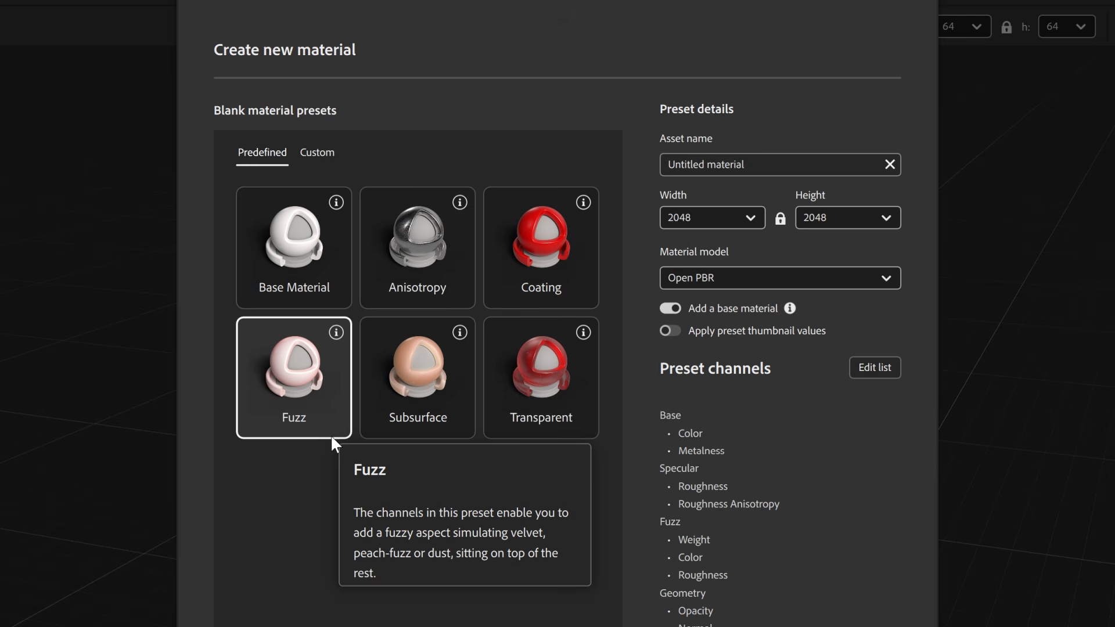
- Compare the Anisotropy and Coating presets for a new material and select the Fuzz preset
click(458, 293)
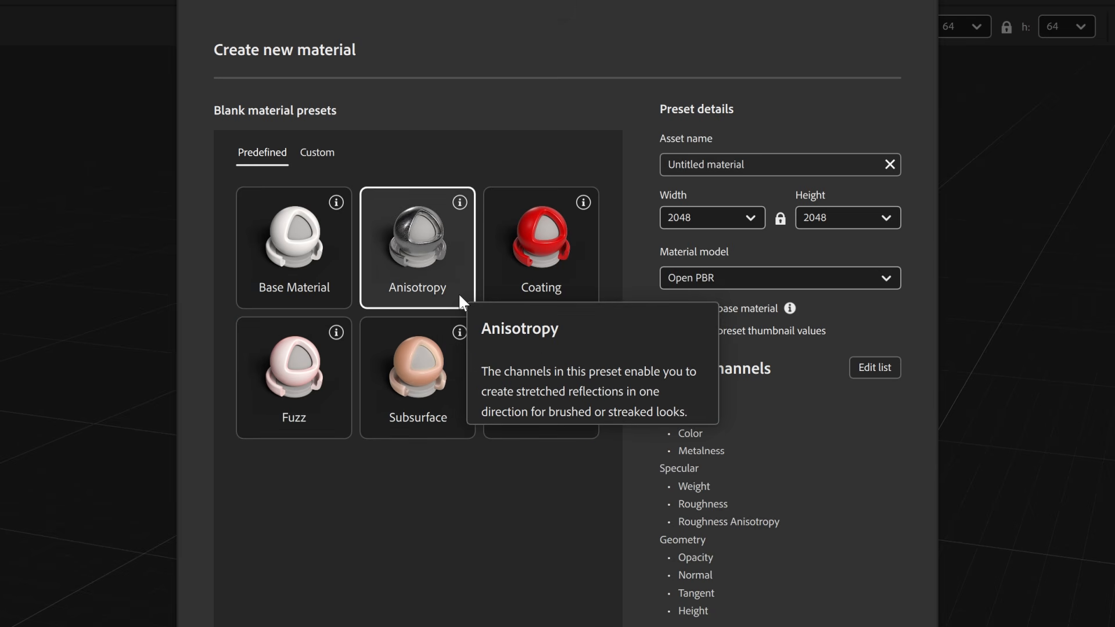
click(570, 294)
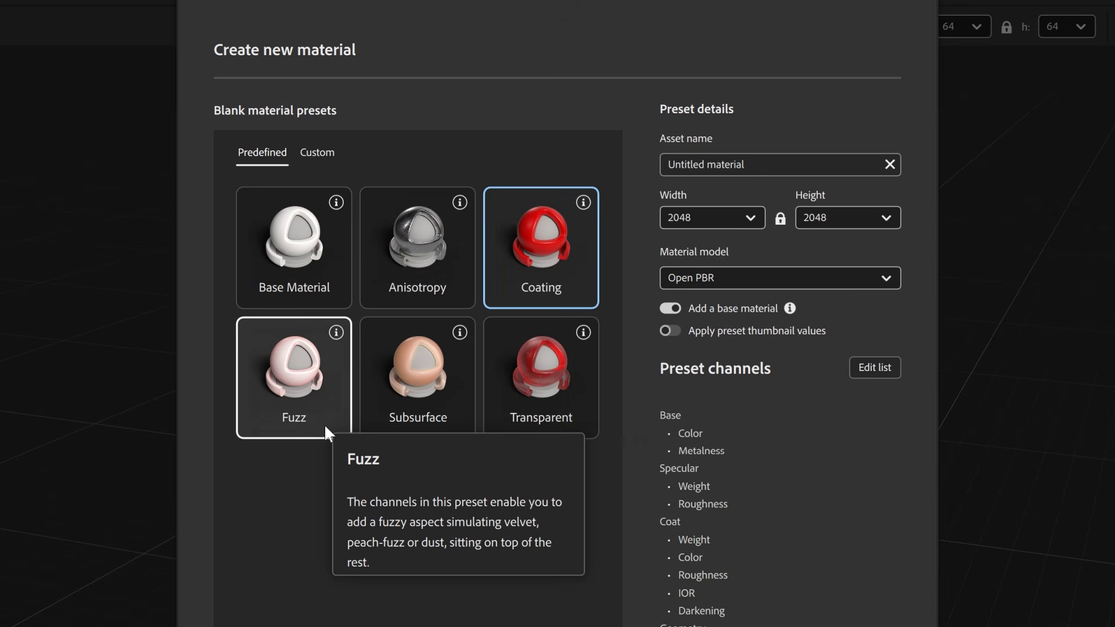
click(325, 430)
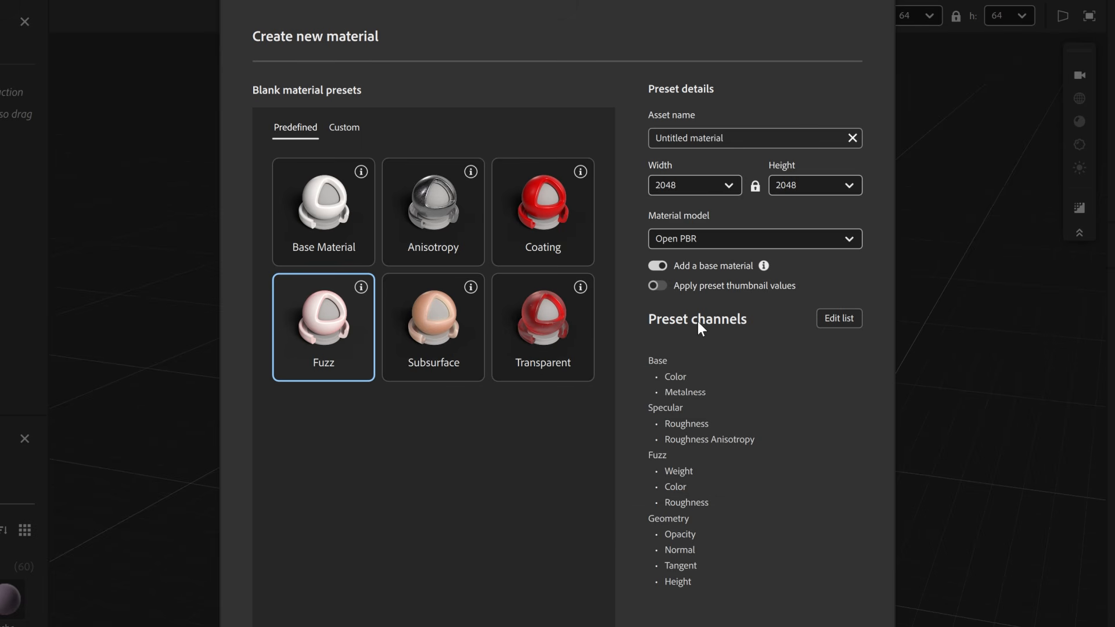
- Name the new material Microfiber Suede, check the Fuzz preset's channel list, and create the material
click(699, 140)
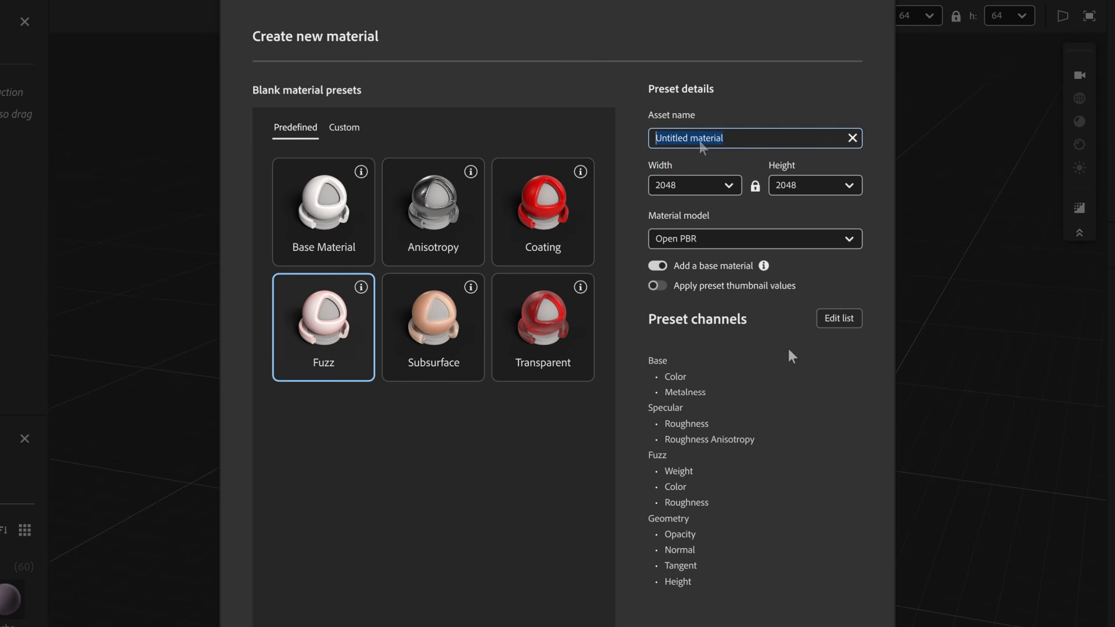
text(Micro)
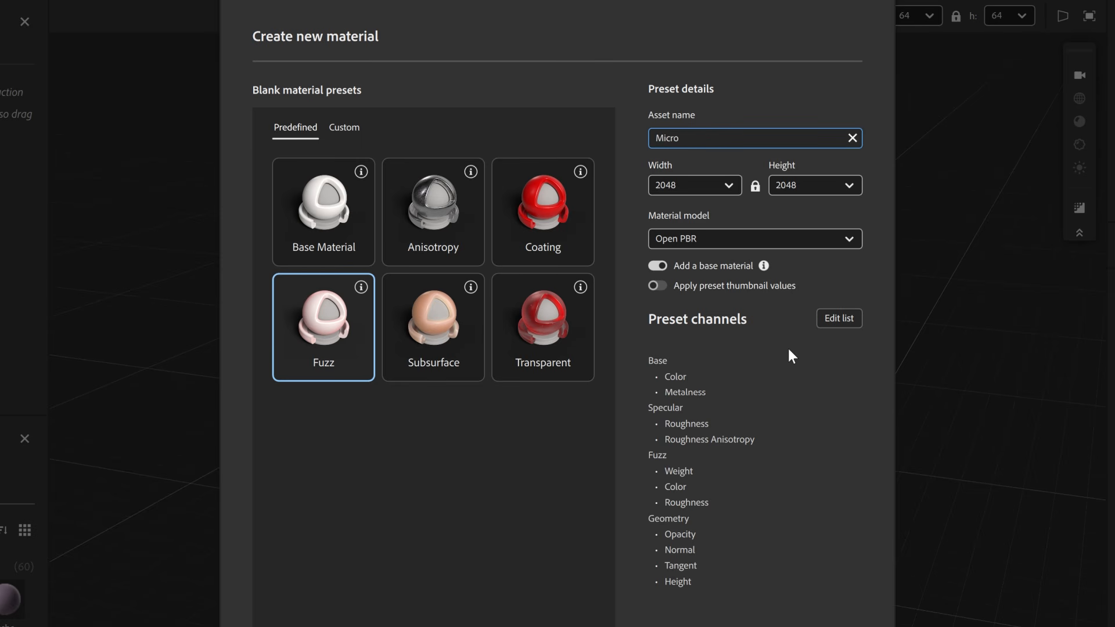
text(fiber Suede)
click(681, 186)
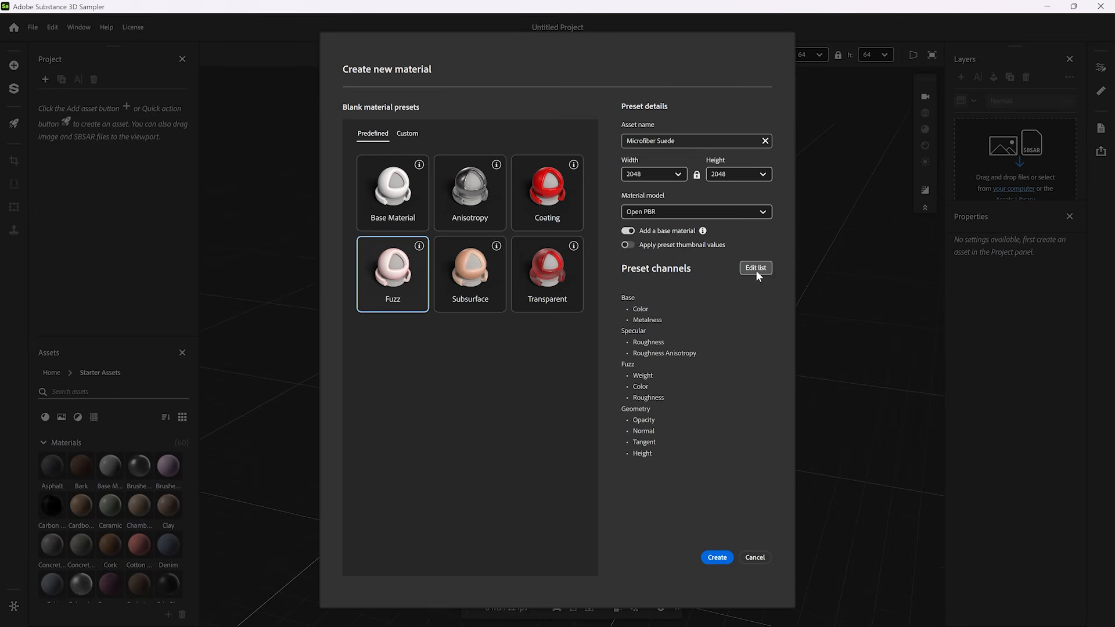
click(839, 319)
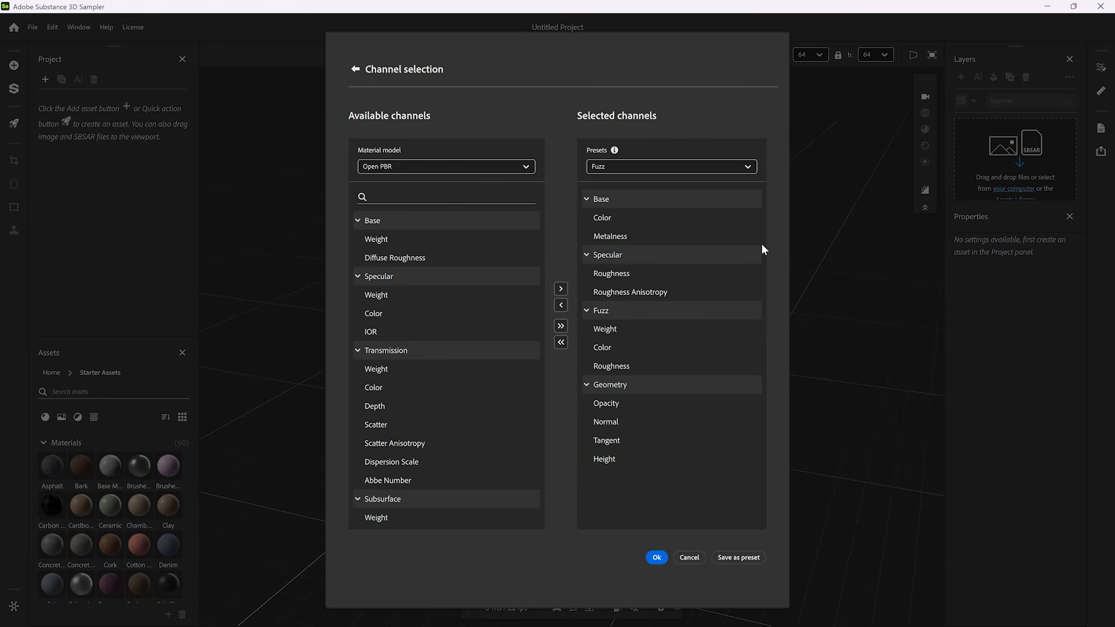
click(657, 557)
click(717, 558)
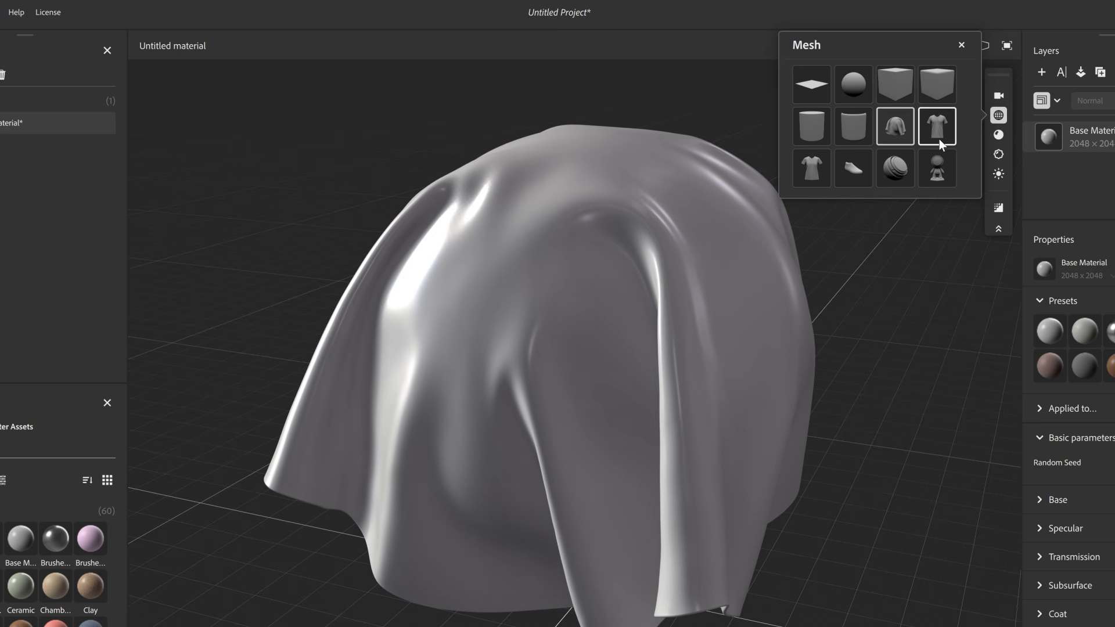
- Review the viewport's lighting, set texture tiling to 2, and preview the draped cloth with path tracing
click(995, 174)
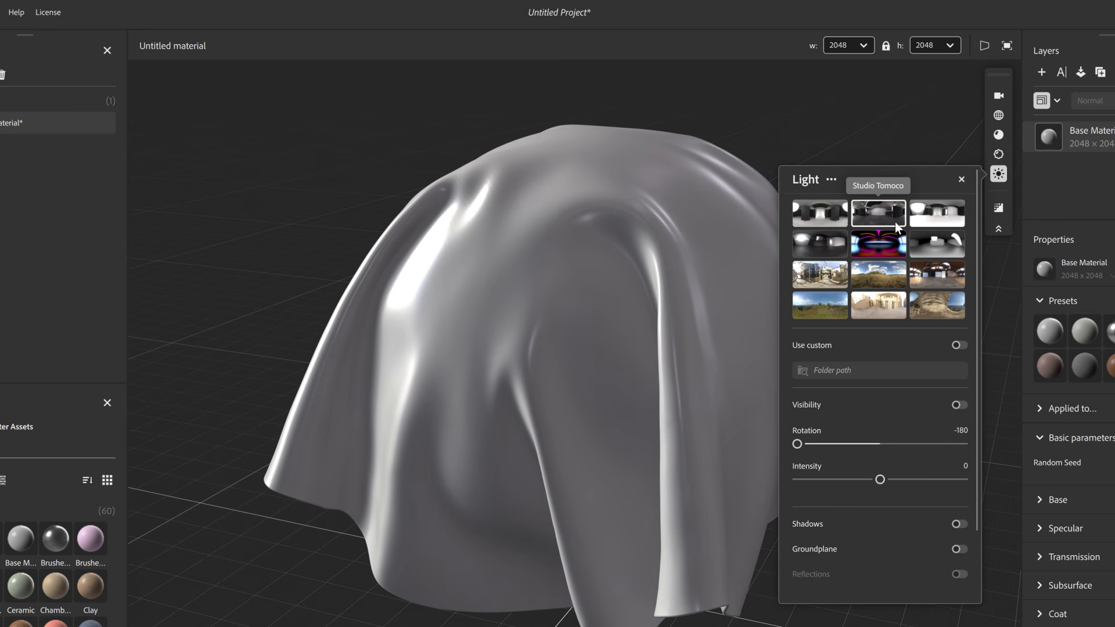
click(997, 135)
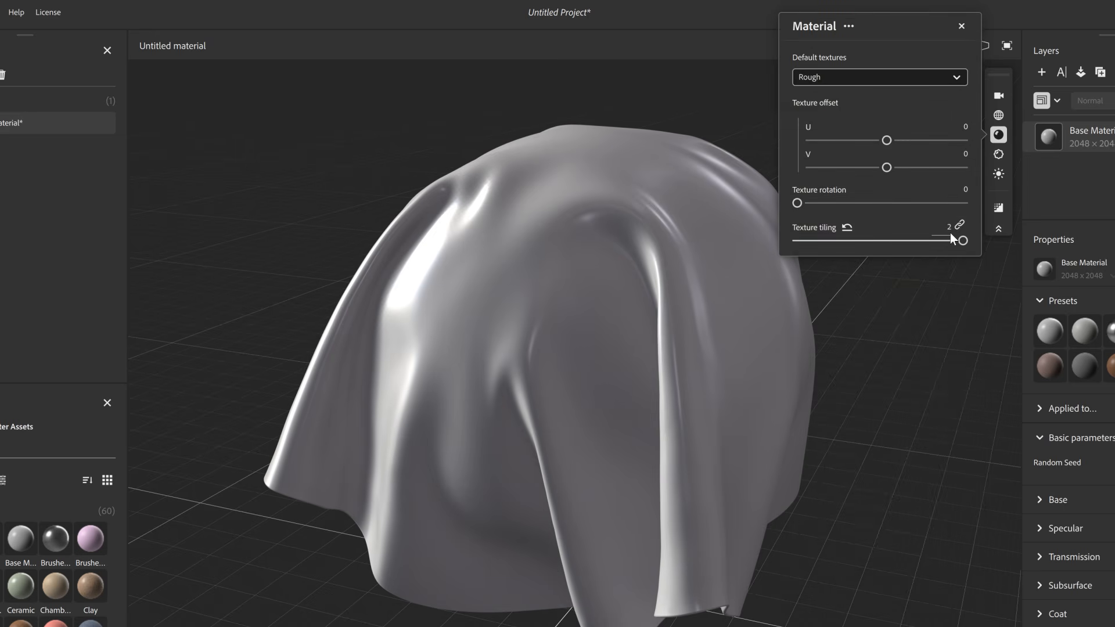
click(998, 135)
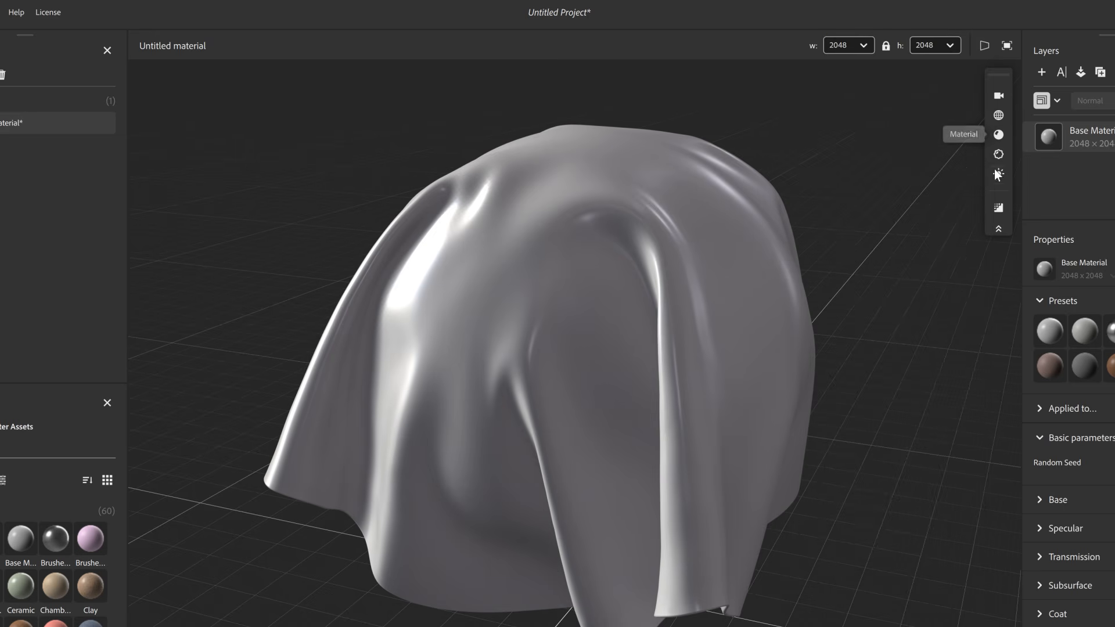
click(998, 208)
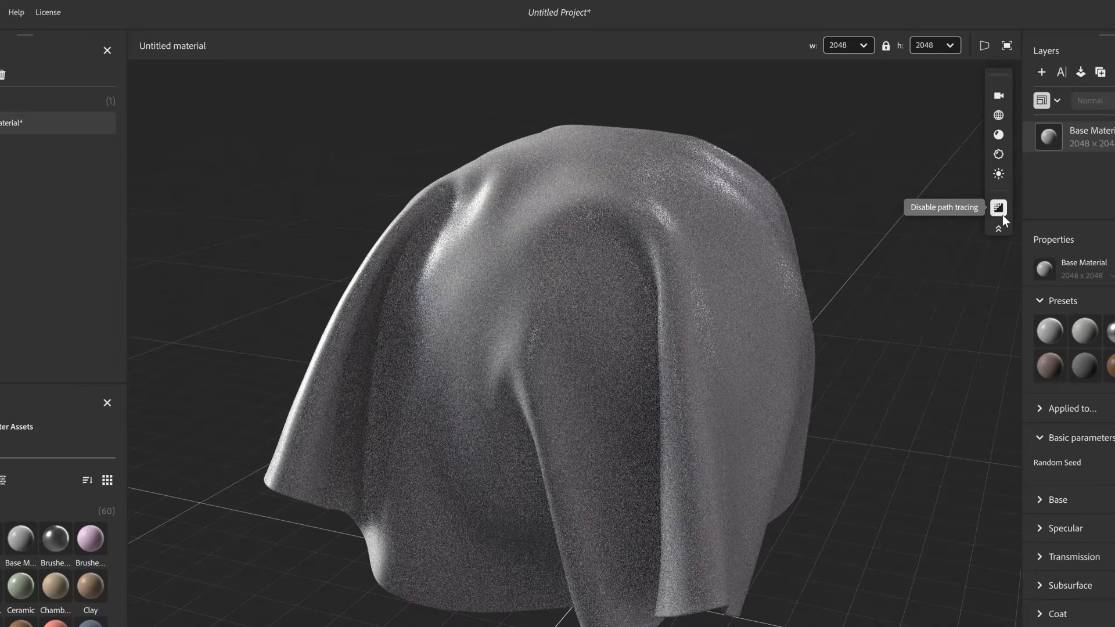
click(998, 208)
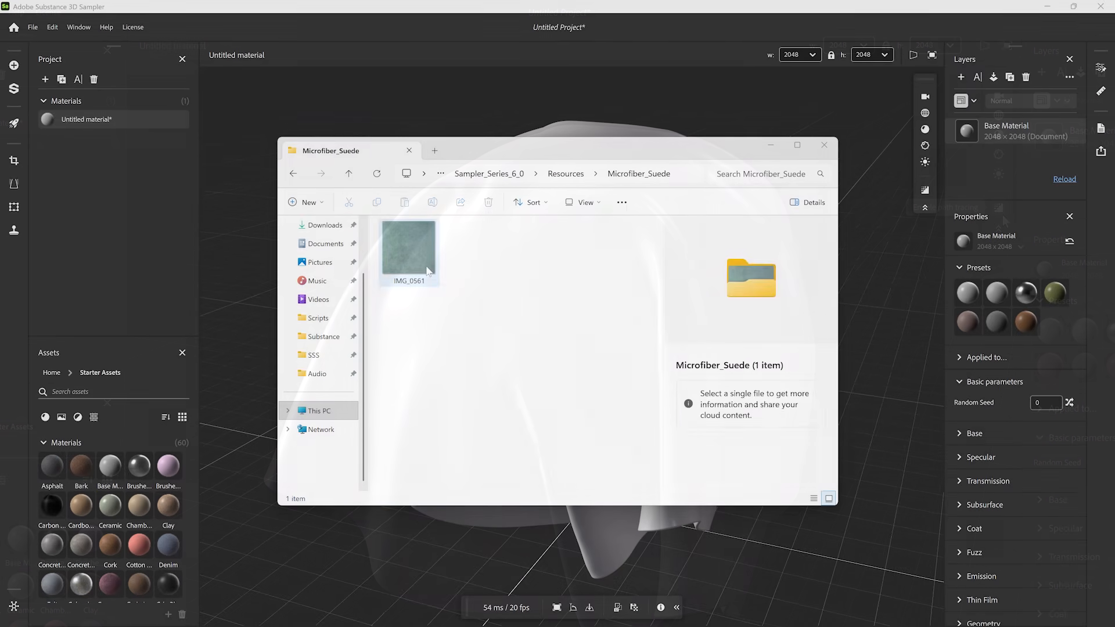
- Add IMG_0561 from the Microfiber_Suede folder as a layer with Image to Material (AI Powered), using the Fabric category
drag(427, 267, 978, 120)
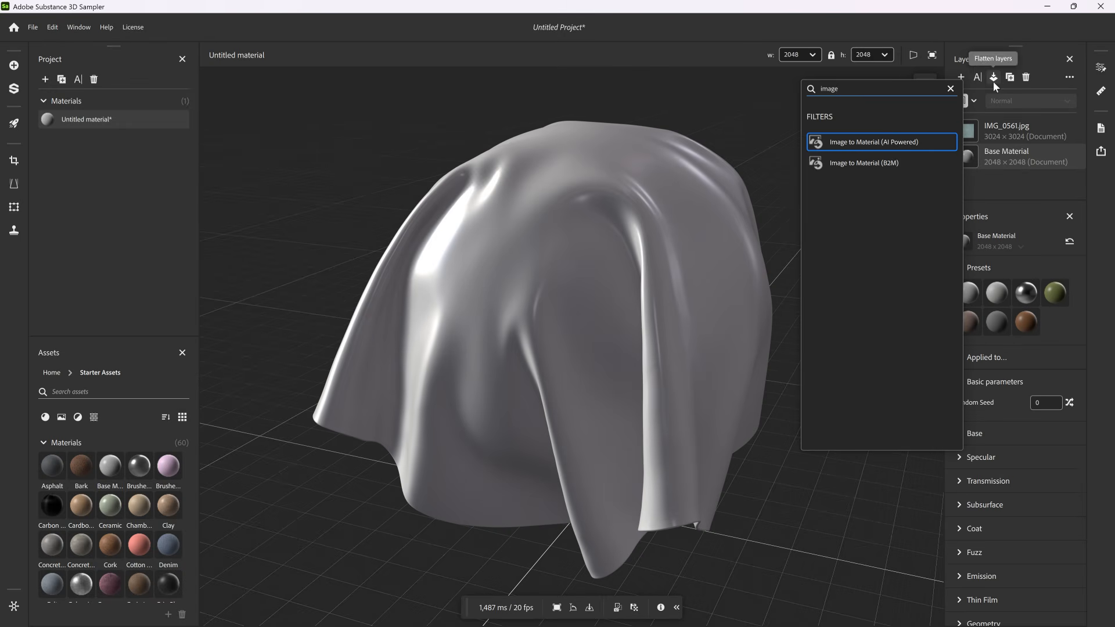
click(892, 141)
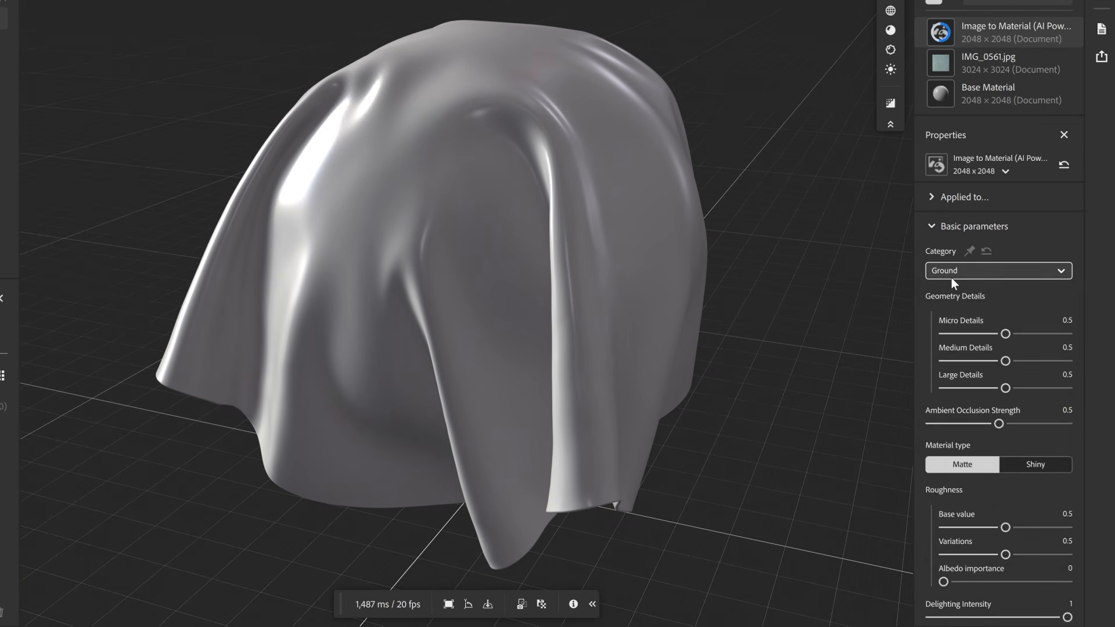
click(950, 277)
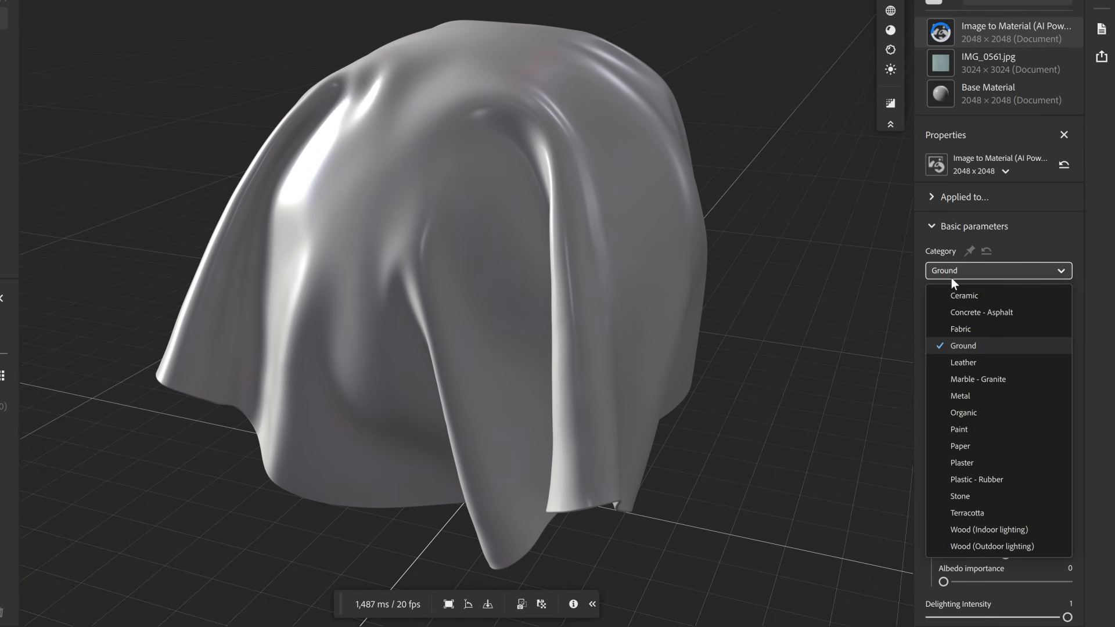
click(960, 330)
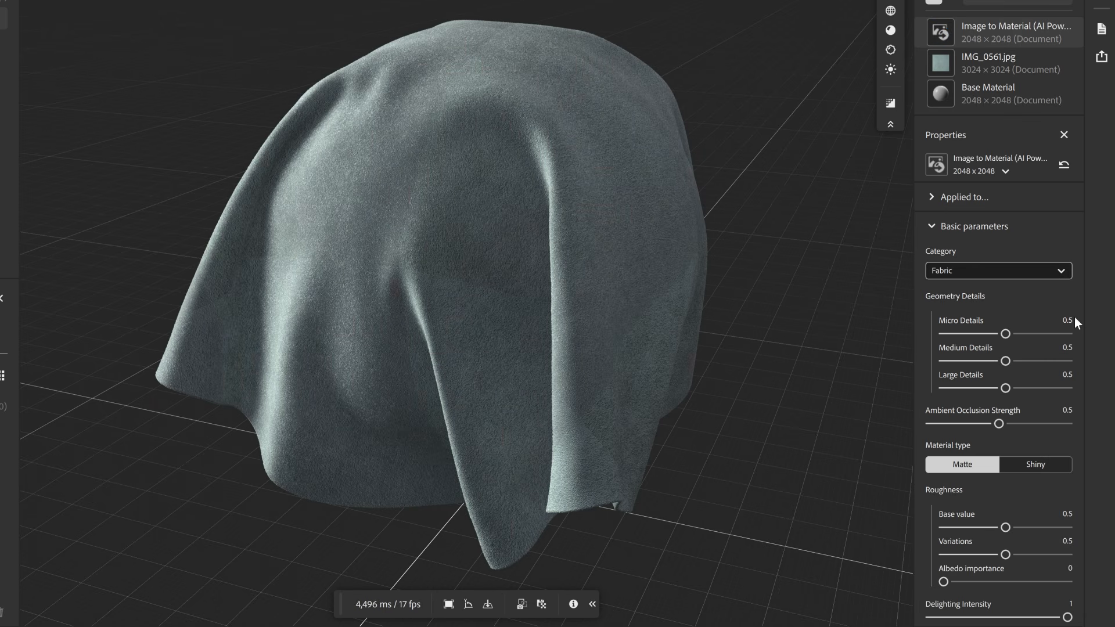
- Set the Image to Material geometry details to 0.3 large, 0.4 medium and 0.6 micro
click(1068, 376)
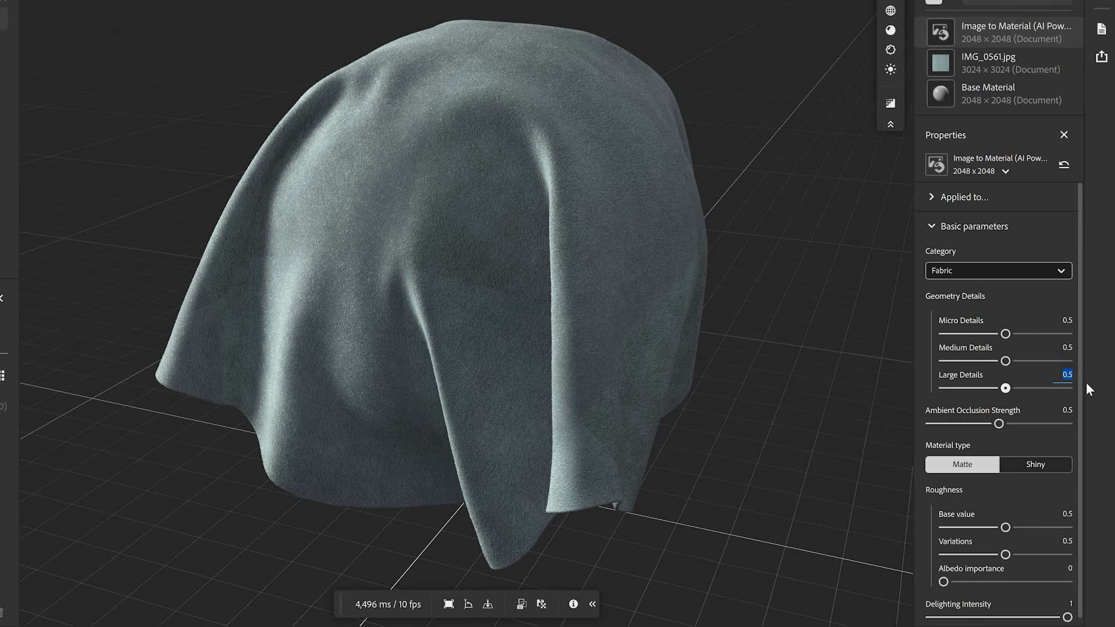
text(0.3)
click(1065, 349)
text(.4)
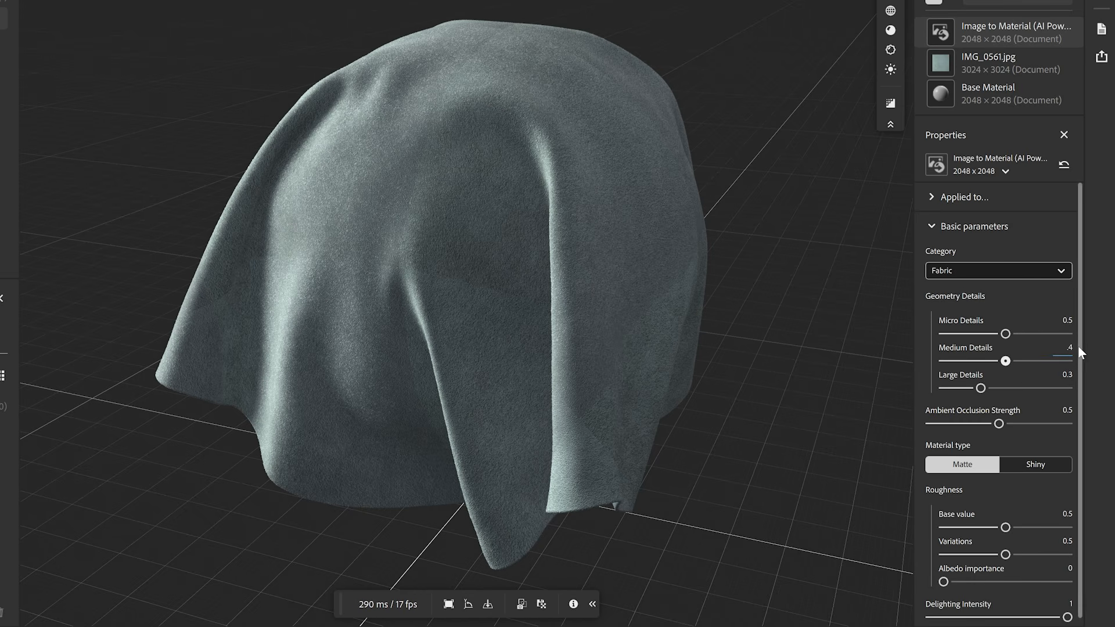
click(1068, 323)
text(0.6)
key(Return)
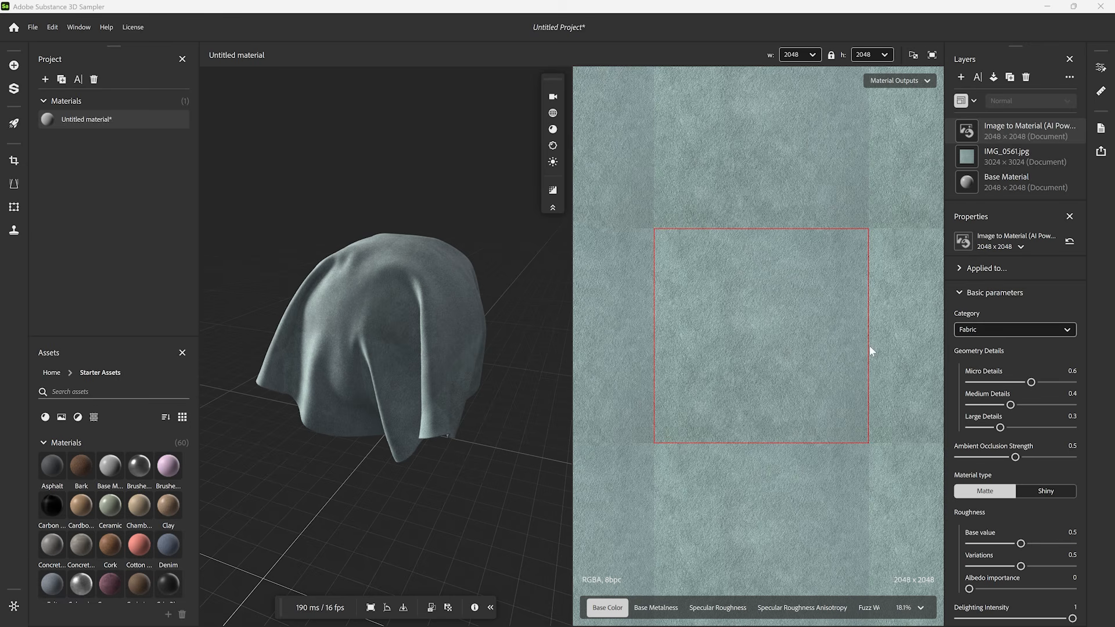
- Add an Equalize filter above Image to Material and set its radius to 4
click(961, 77)
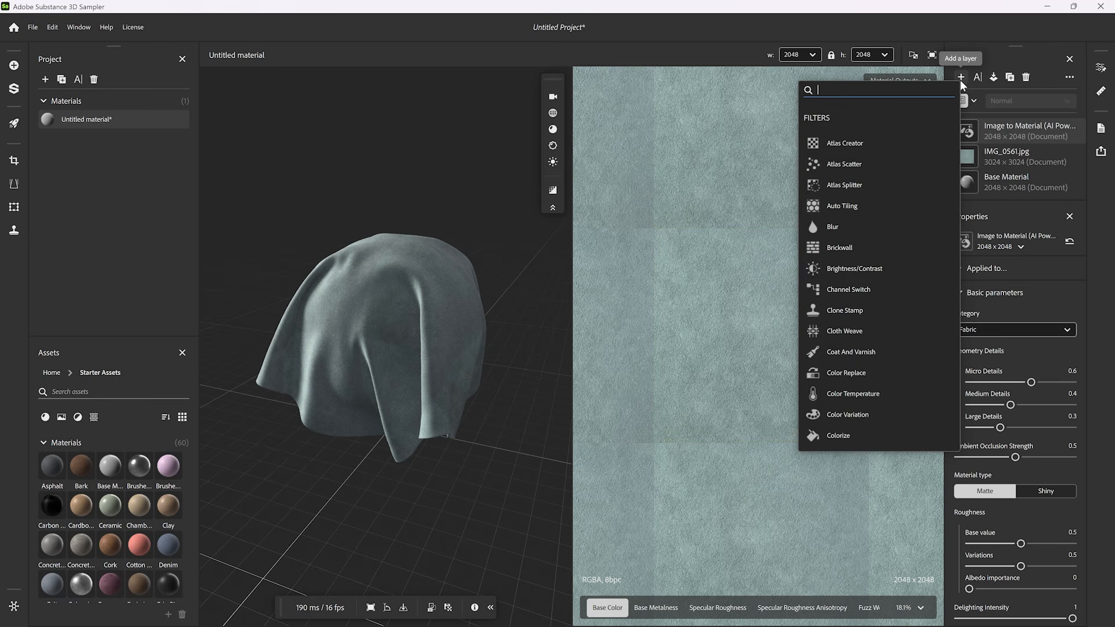
text(equ)
click(843, 145)
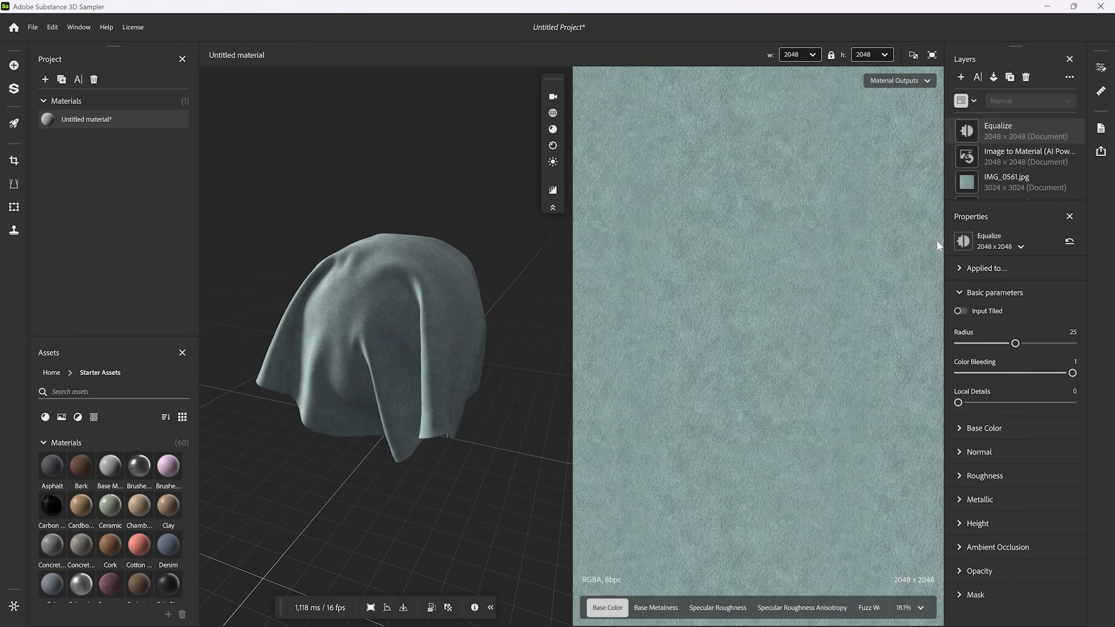
click(1014, 343)
drag(1014, 343, 969, 344)
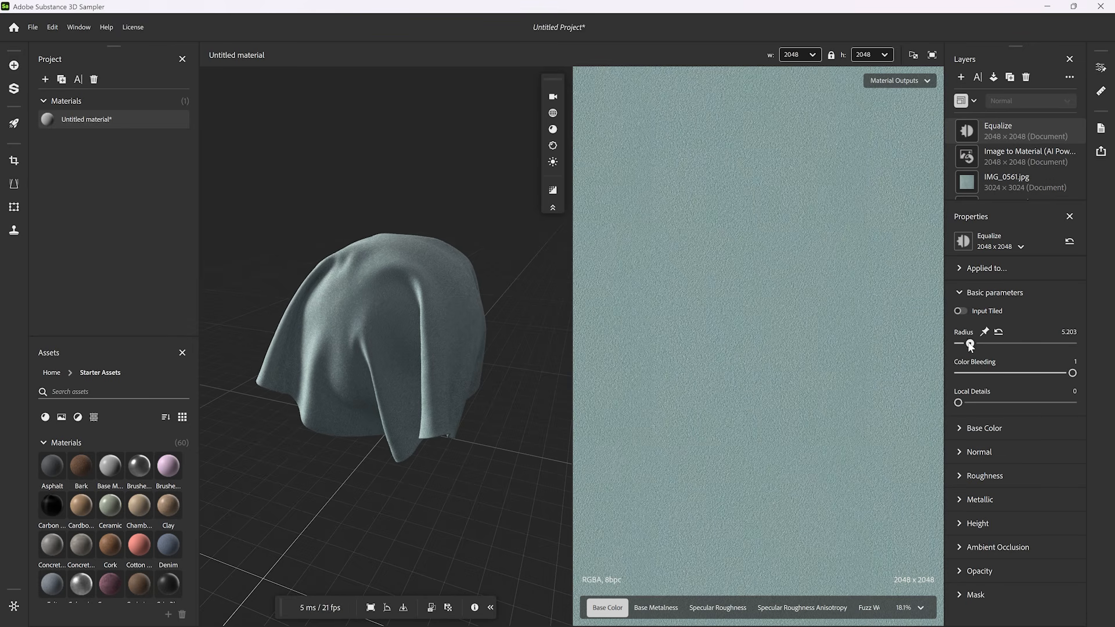
drag(969, 344, 967, 344)
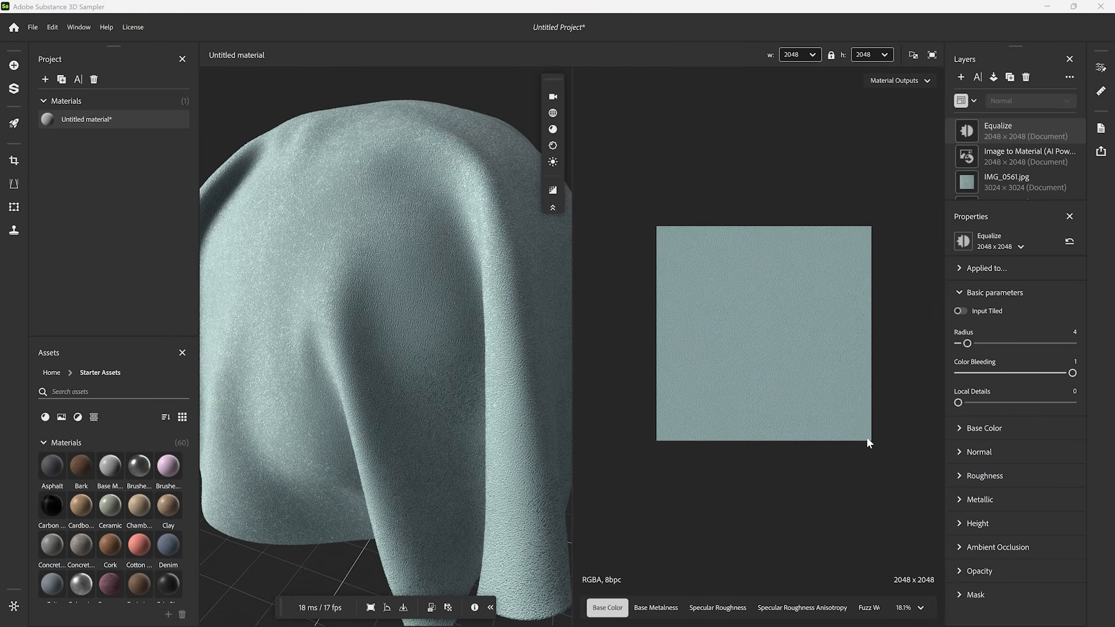
- Check the base color's repetition in the 2D view and add a Tiling filter above Equalize
key(f)
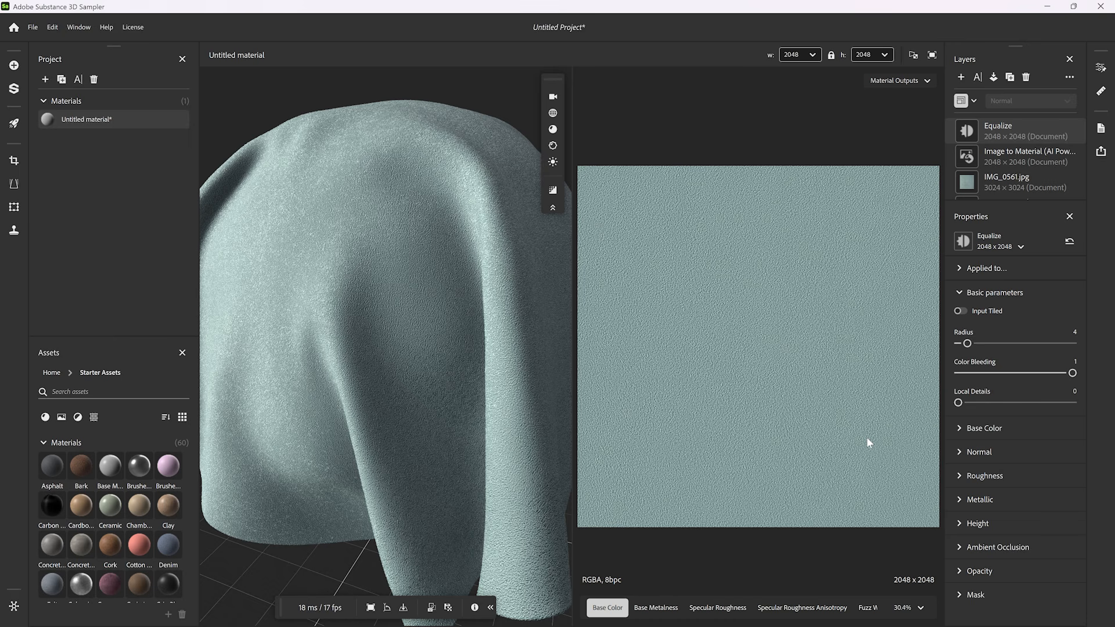
key(space)
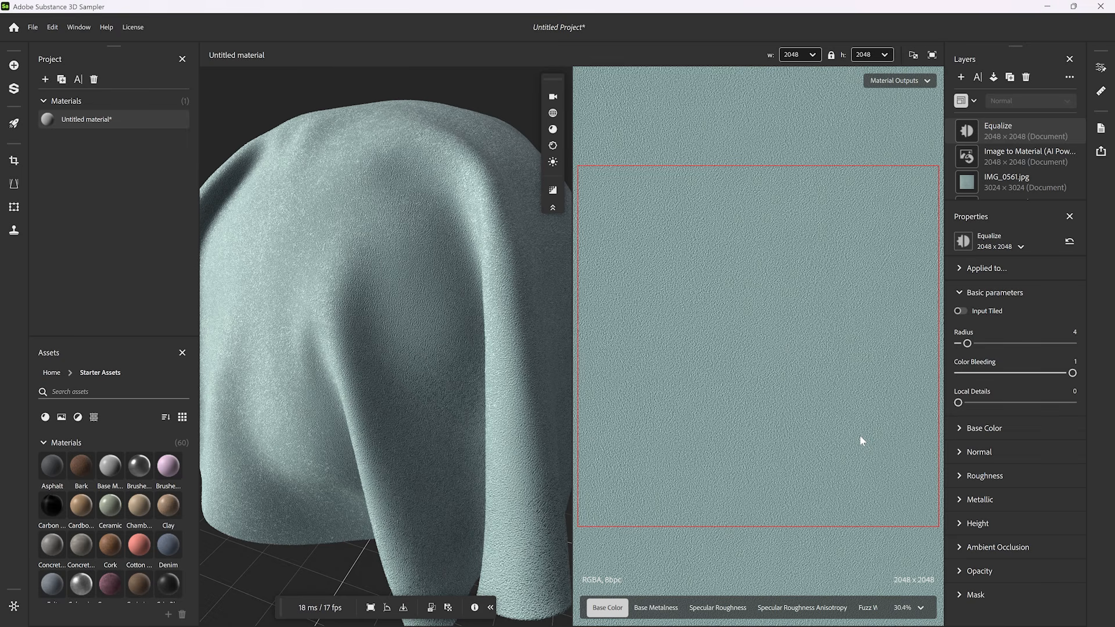
click(960, 77)
text(til)
click(857, 208)
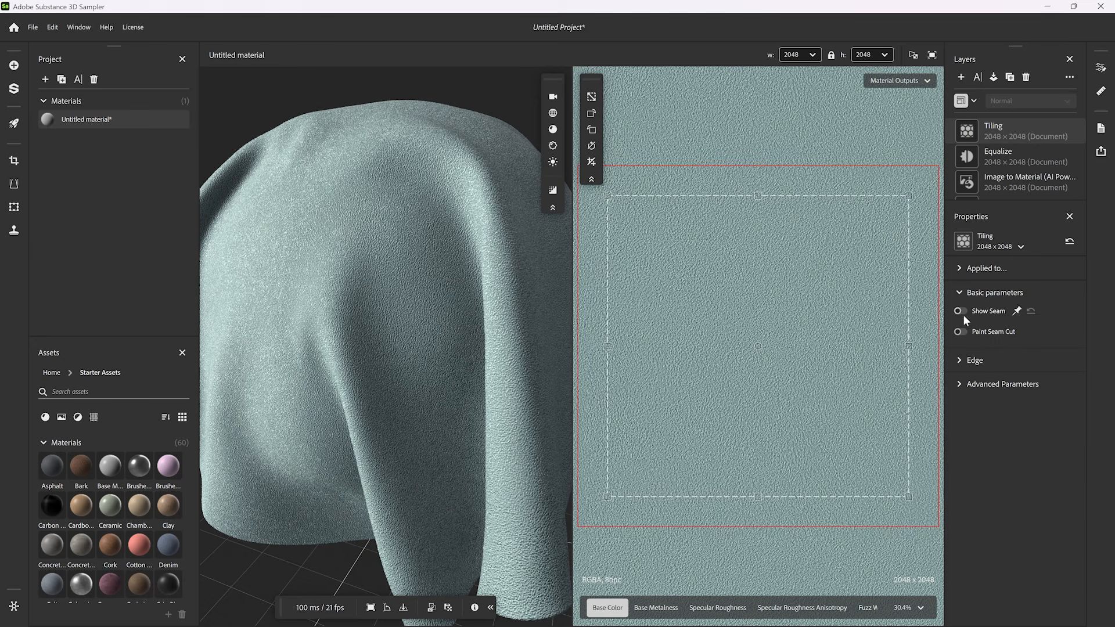
- Show the Tiling seam and adjust its edge detection to a threshold of about 0.25 and a blur of about 0.58
click(960, 310)
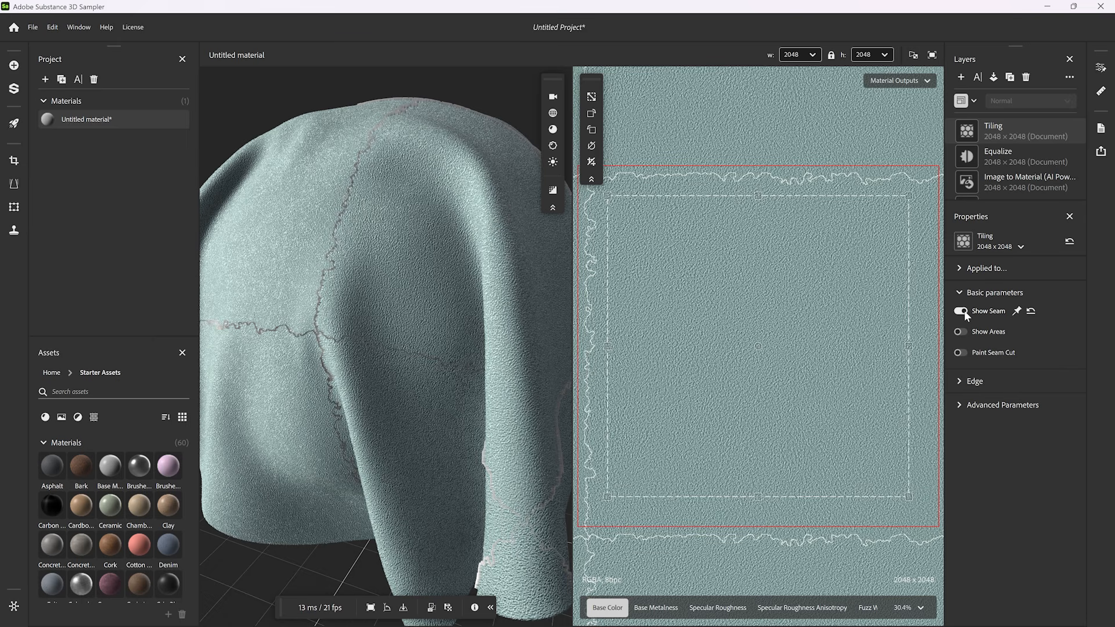
click(959, 380)
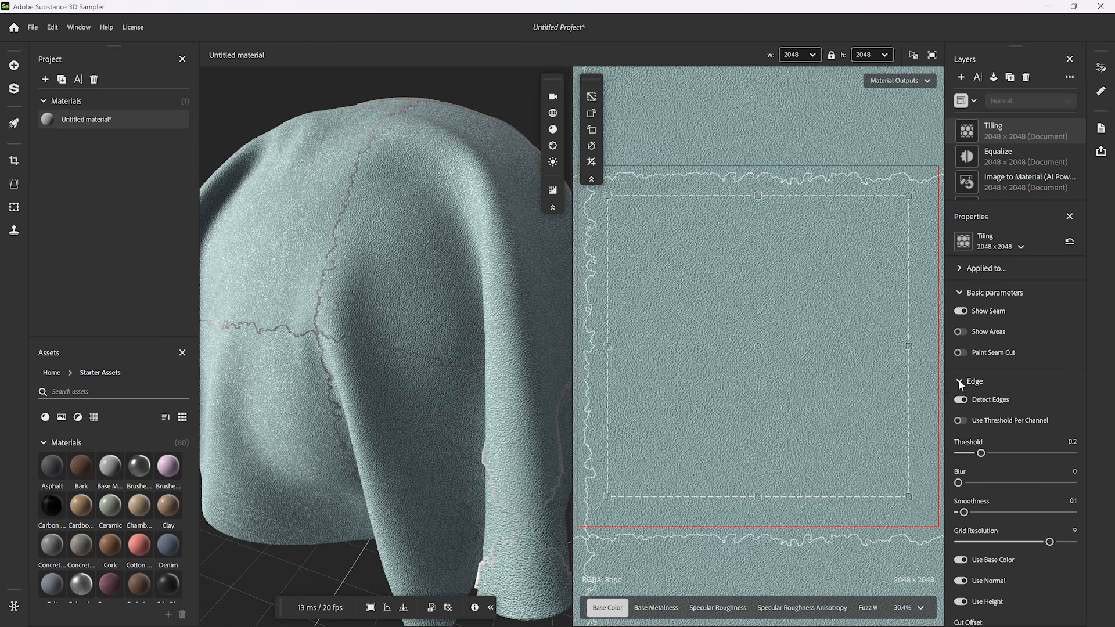
drag(981, 454, 988, 457)
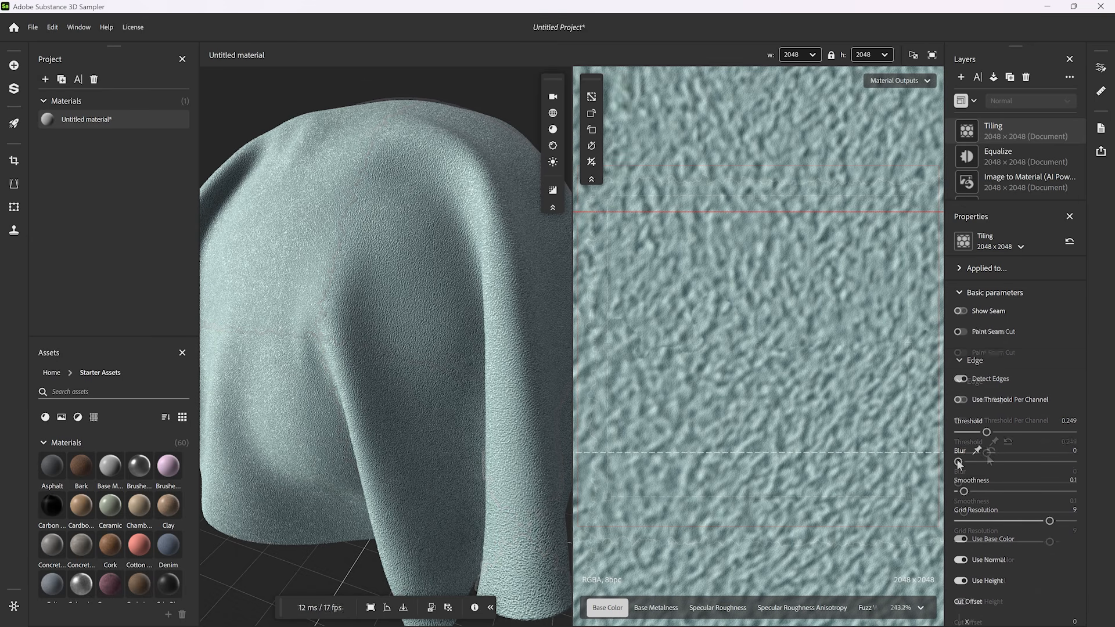
drag(957, 462, 991, 463)
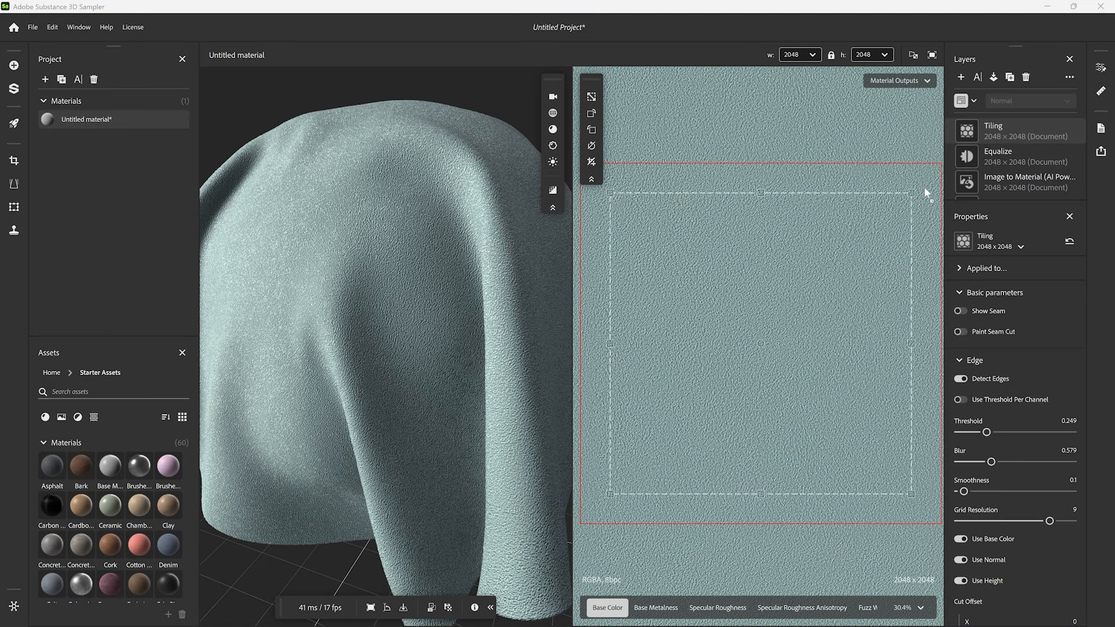
- Rotate the tiling frame into a diamond and shrink it from both sides until no gray gaps remain
drag(924, 186, 778, 149)
scroll(739, 386, down, 1)
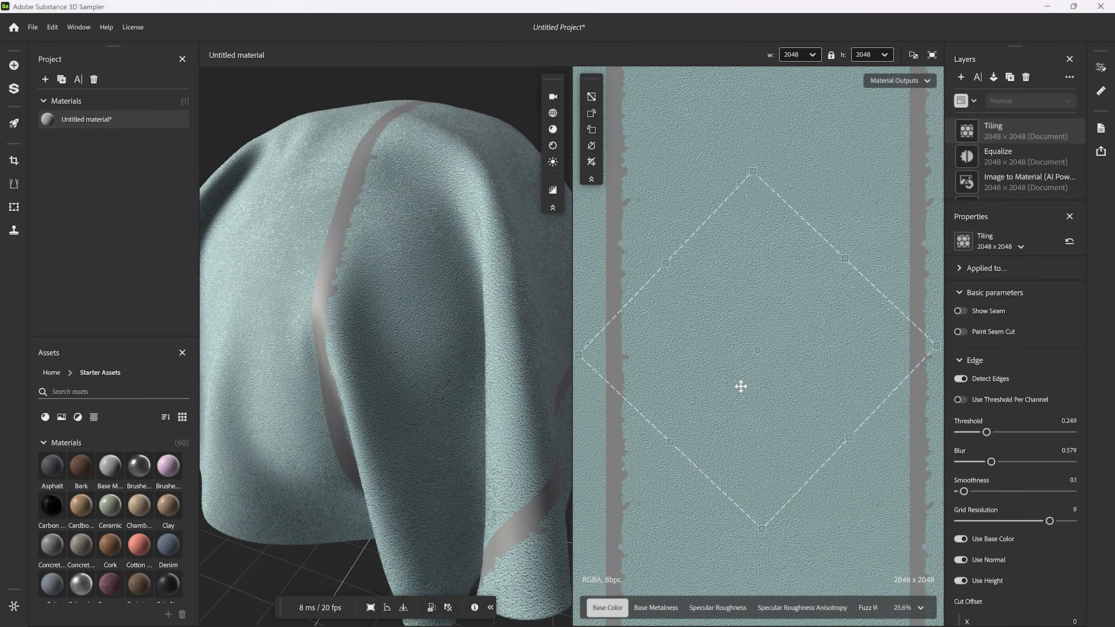
drag(578, 353, 635, 355)
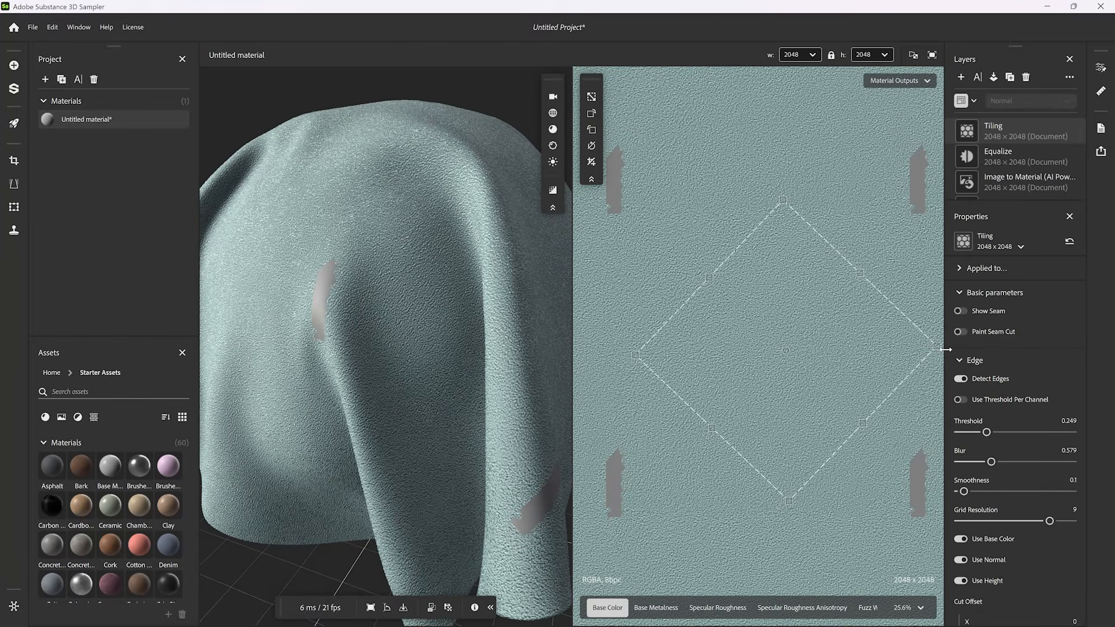
drag(928, 344, 897, 345)
- Add a Brightness/Contrast filter applied to Specular Roughness and set its brightness to 0.1
click(960, 77)
text(brigh)
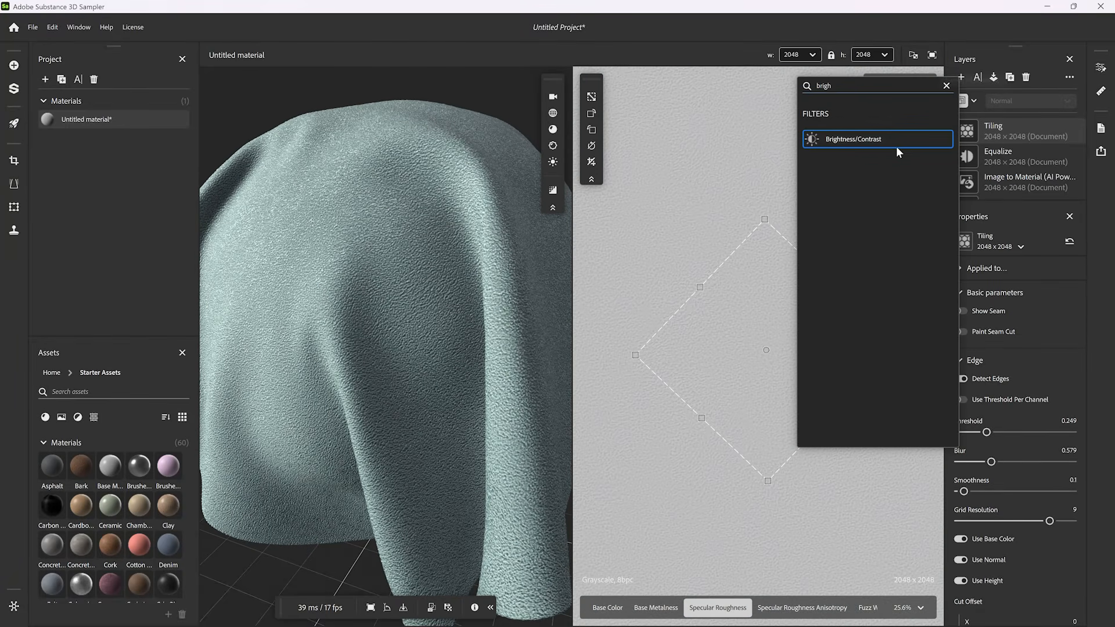
click(897, 142)
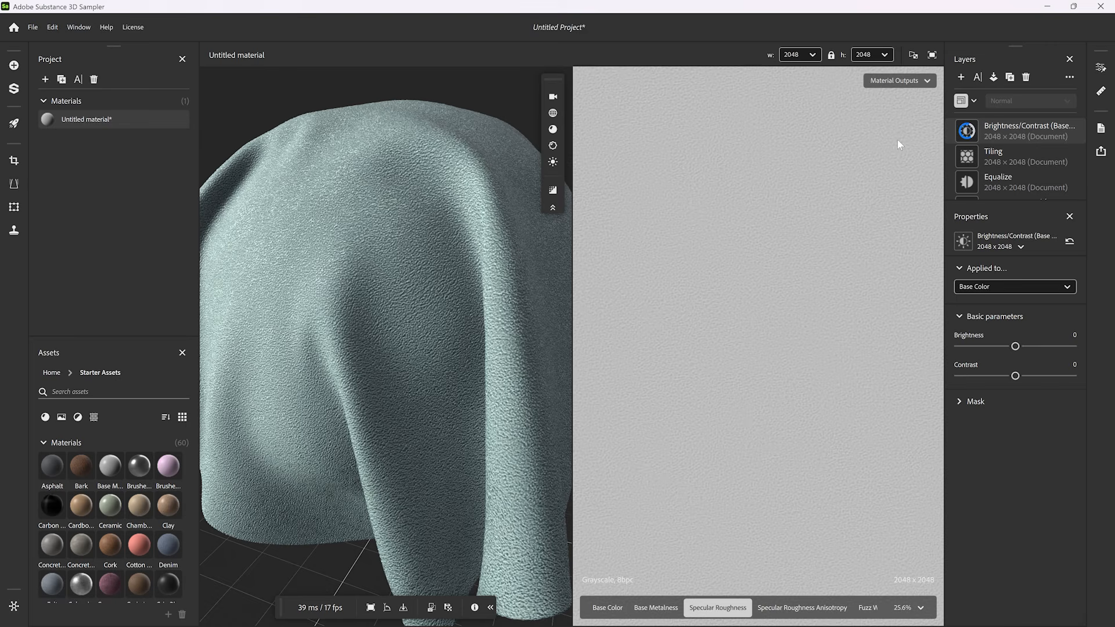
click(984, 287)
click(987, 333)
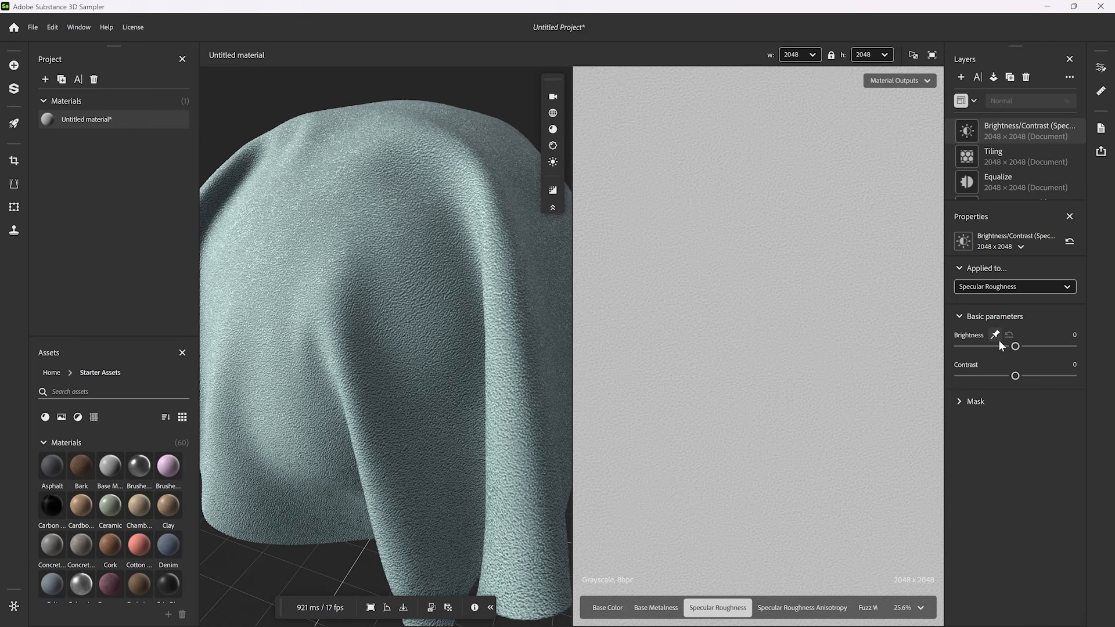
text(0.1)
key(Return)
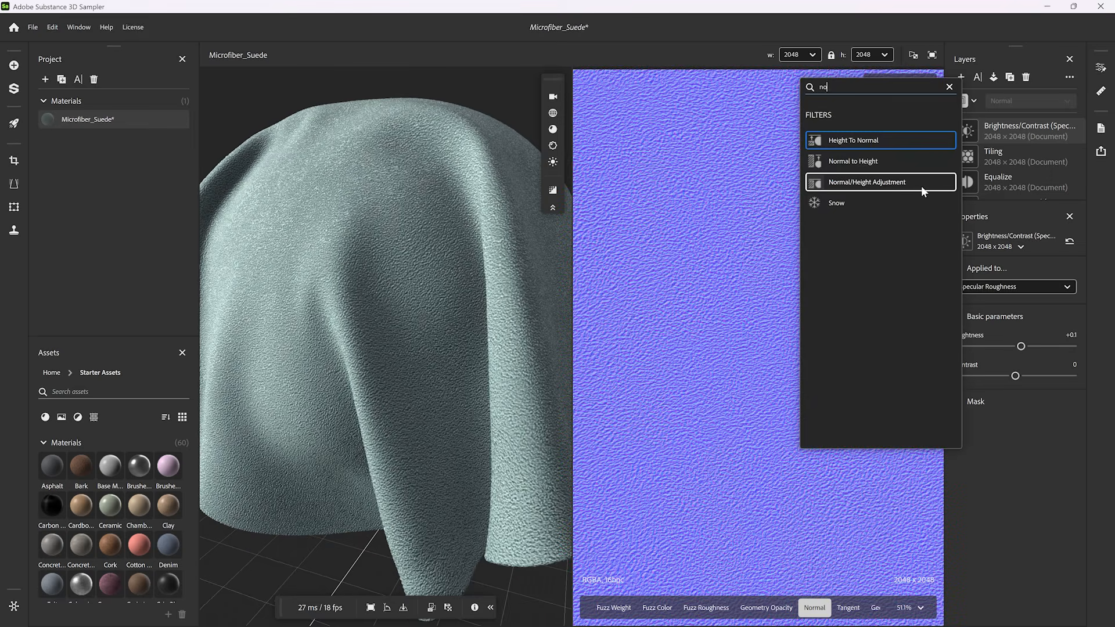
- Add a Normal/Height Adjustment filter on top of the stack and set its normal intensity to -0.5
click(921, 186)
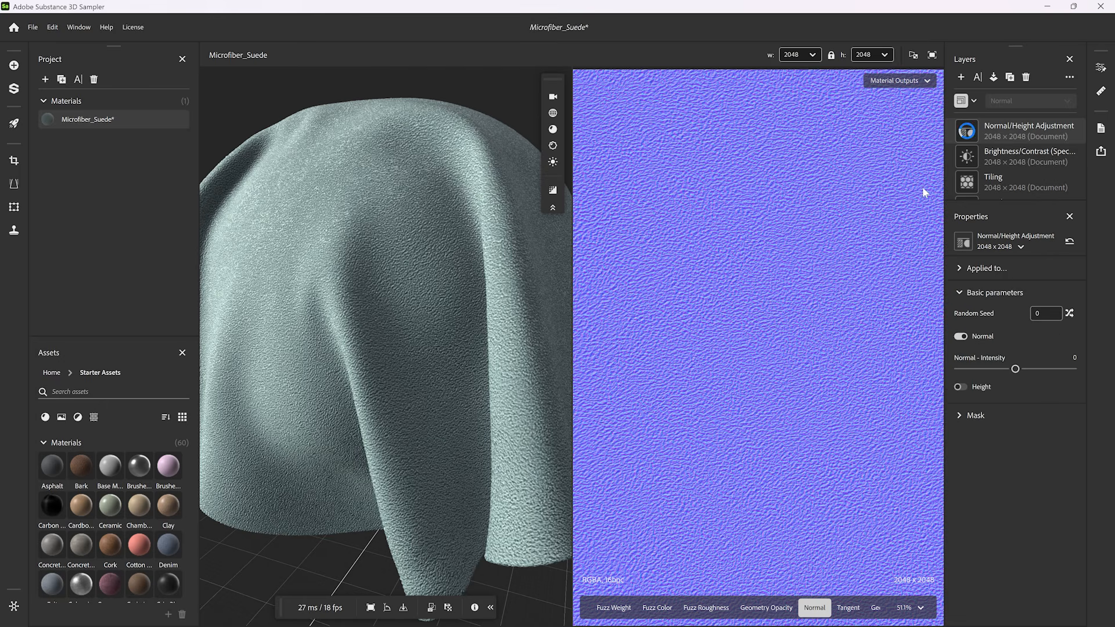
click(1070, 362)
text(-0.5)
key(Return)
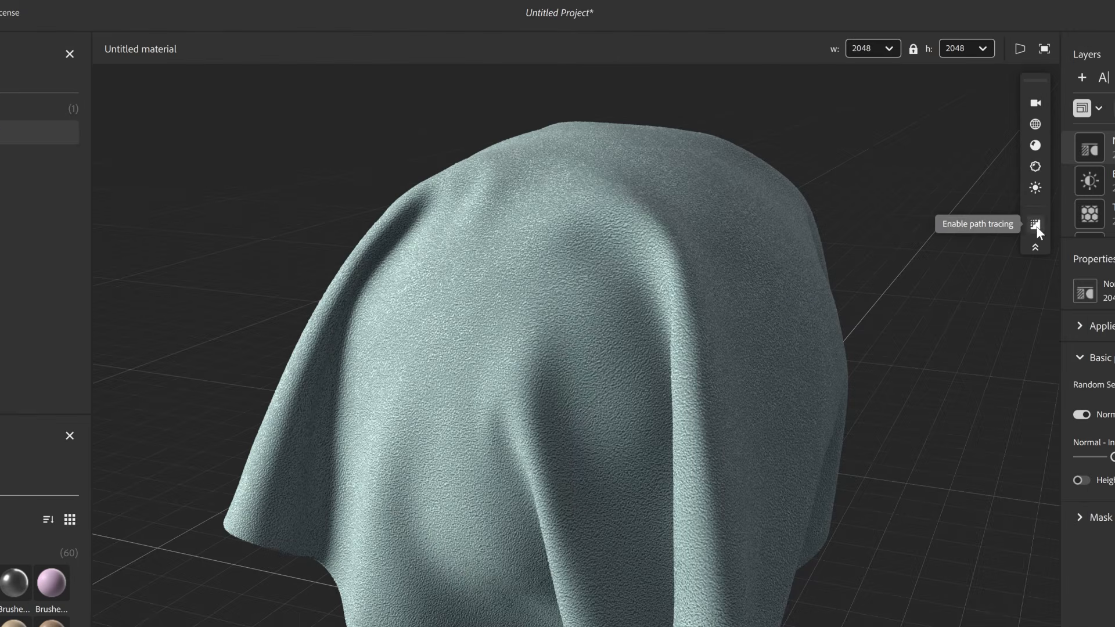
- Preview the draped suede cloth with path tracing in the full 3D view
click(924, 191)
mouse_move(534, 413)
shift+right_down()
mouse_move(859, 424)
mouse_move(580, 448)
shift+right_up()
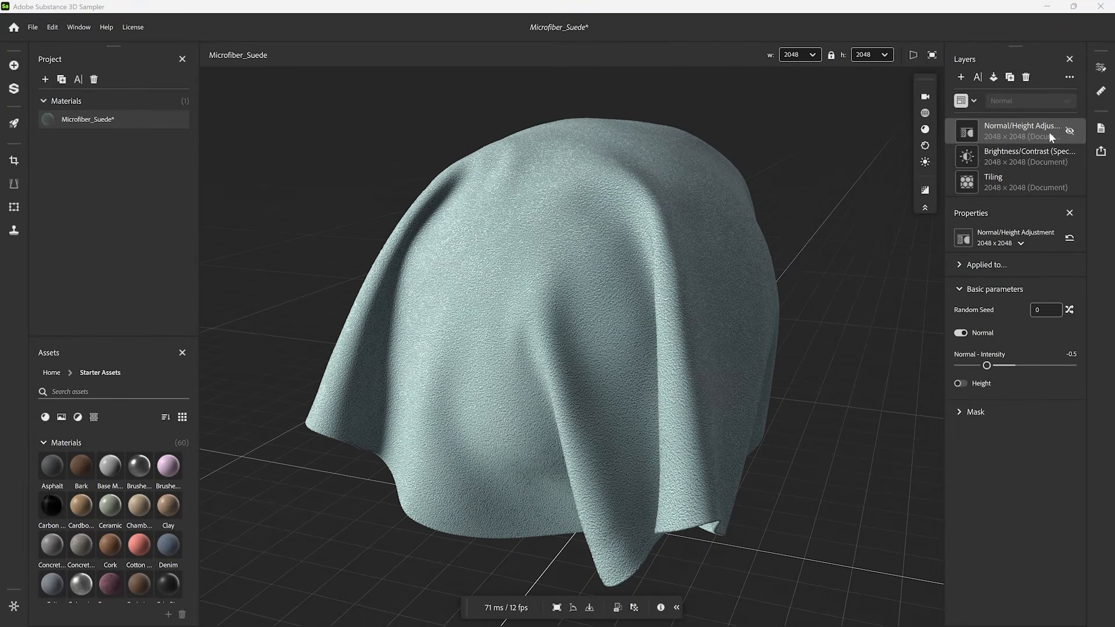
- In the Base Material's Fuzz settings, change the fuzz color to pure red
scroll(1049, 133, down, 5)
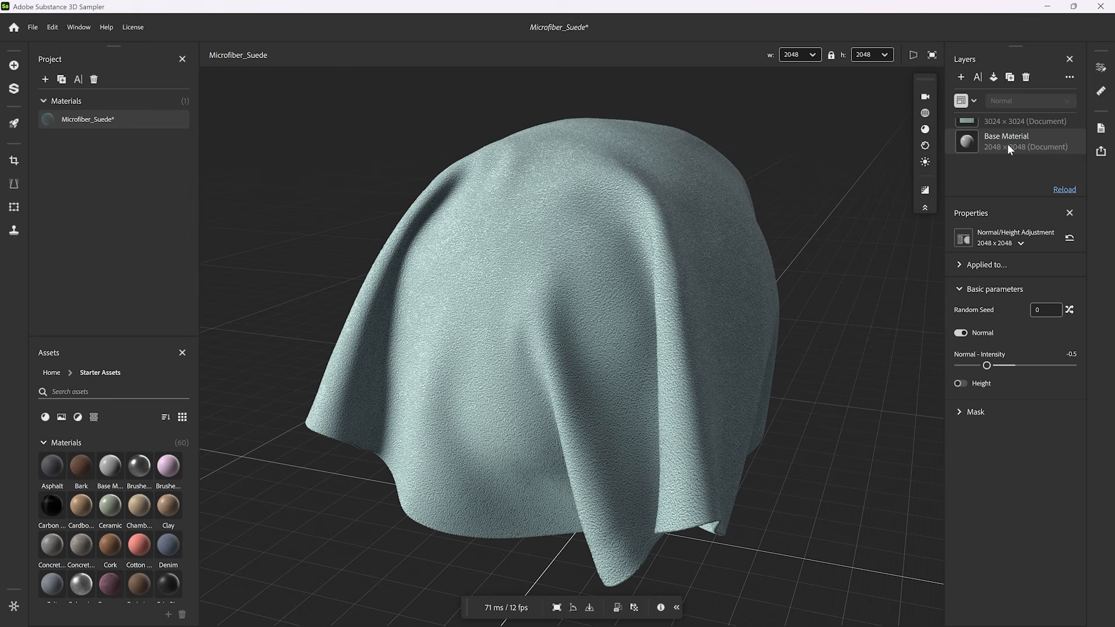
click(1006, 144)
click(955, 522)
scroll(1016, 442, down, 3)
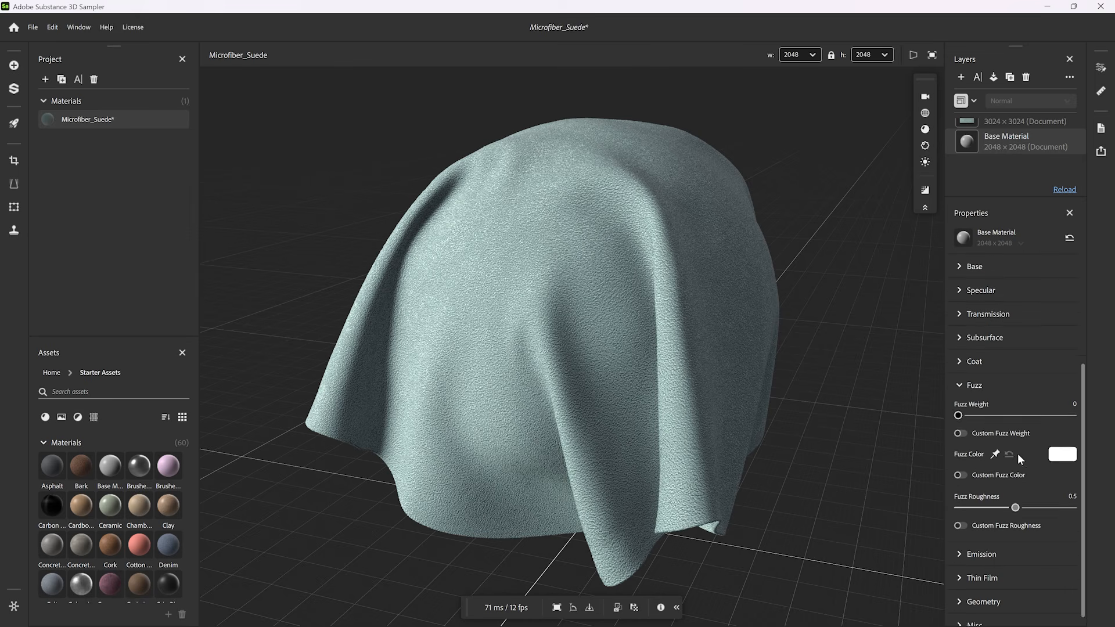
scroll(1017, 454, down, 1)
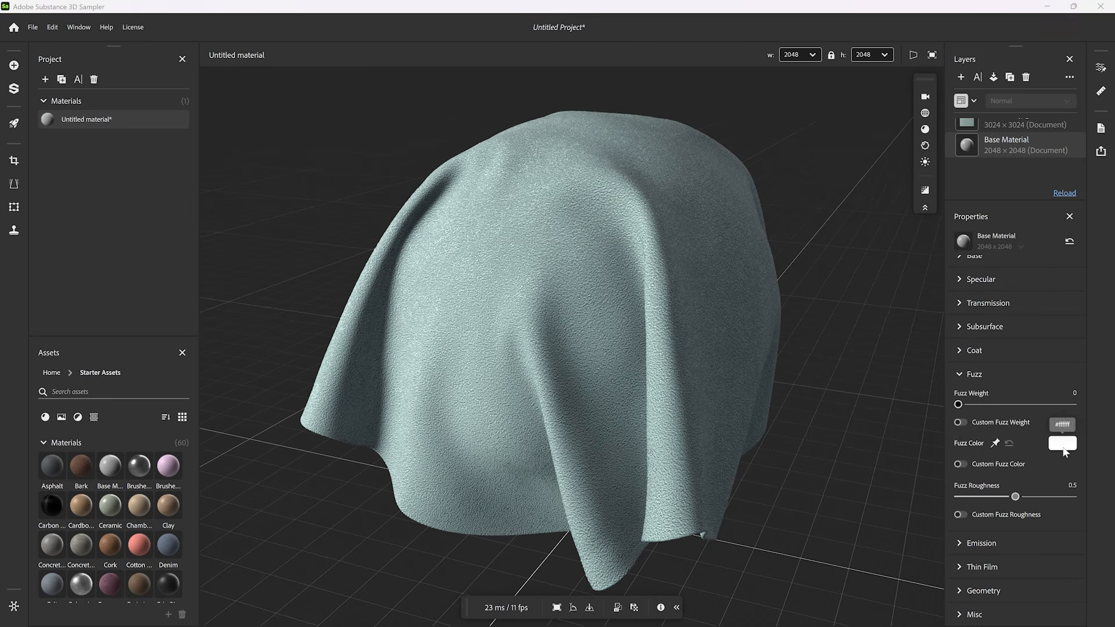
click(1064, 450)
click(604, 249)
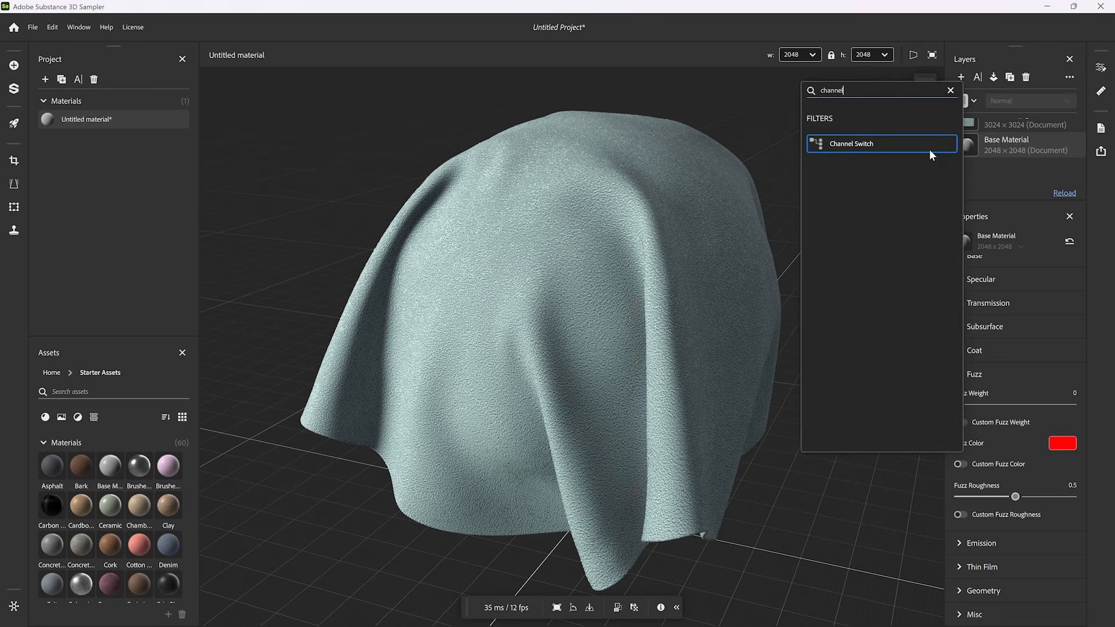
- Add a Channel Switch filter that feeds Geometry Height into Fuzz Weight
click(929, 150)
click(1013, 335)
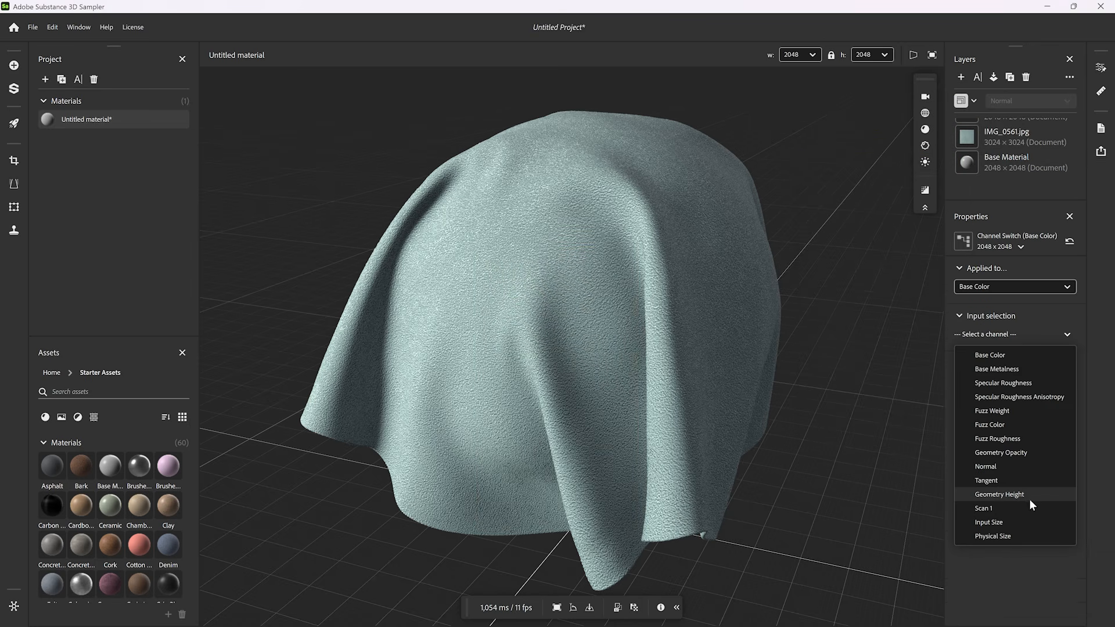
click(1025, 494)
click(1022, 286)
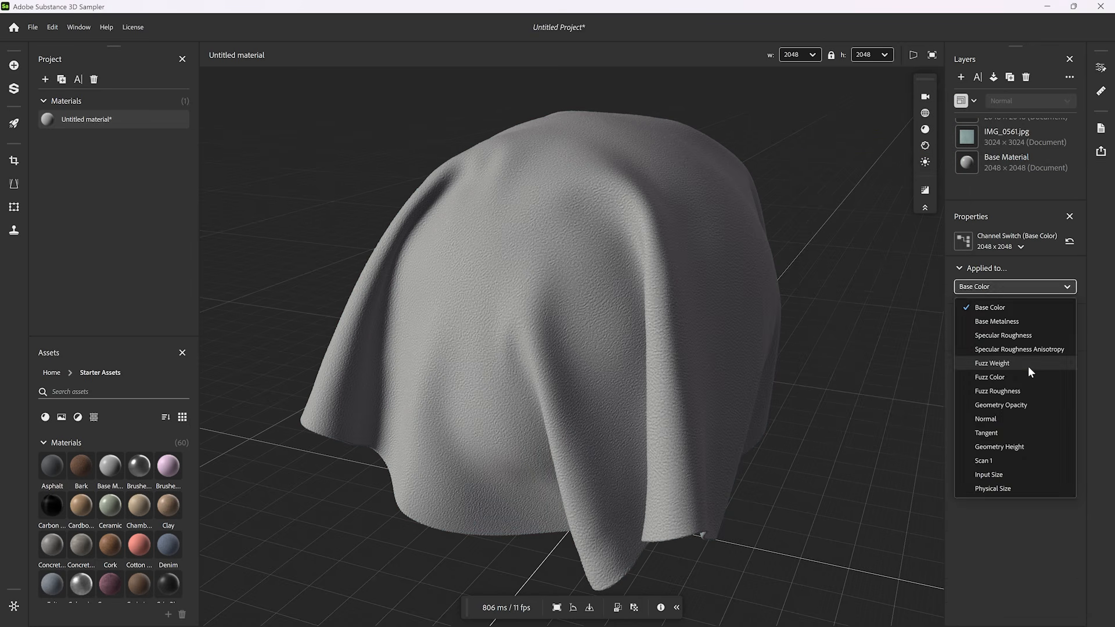
click(1027, 366)
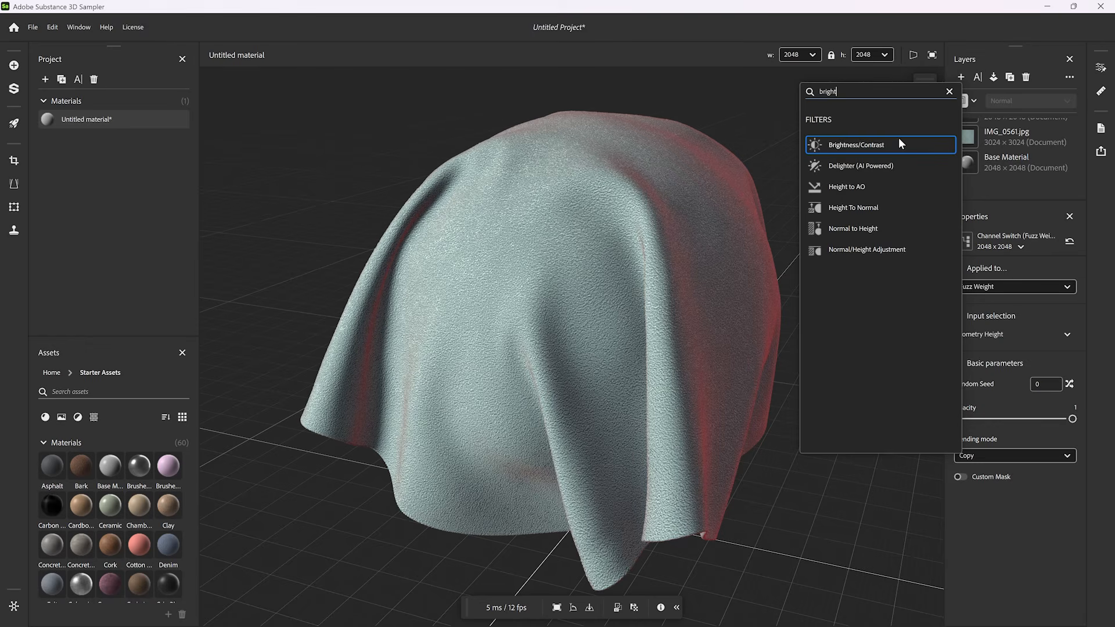
- Add a Brightness/Contrast filter applied to Fuzz Weight with brightness 0.15 and contrast 0.4
click(891, 142)
click(1052, 287)
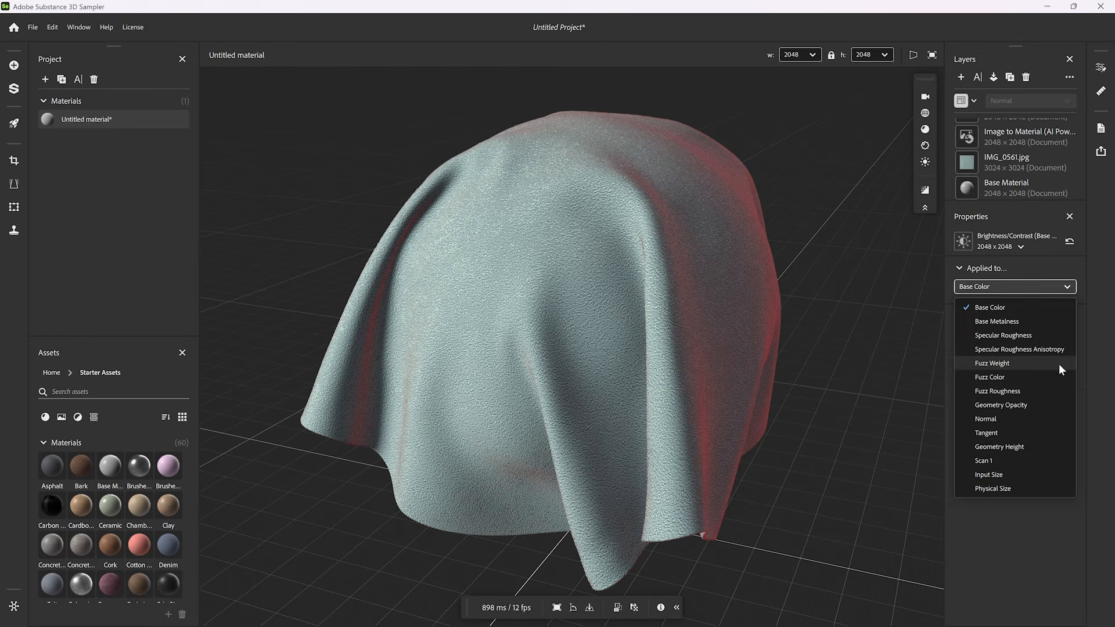
click(1058, 364)
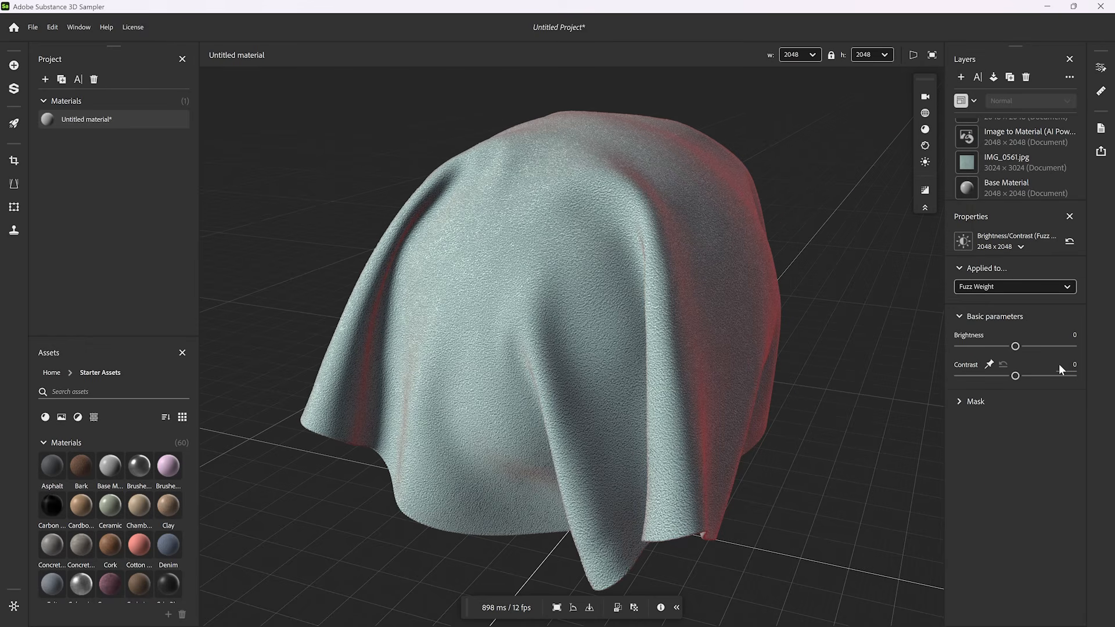
click(1075, 339)
text(.15)
key(Return)
click(1072, 366)
text(.4)
key(Return)
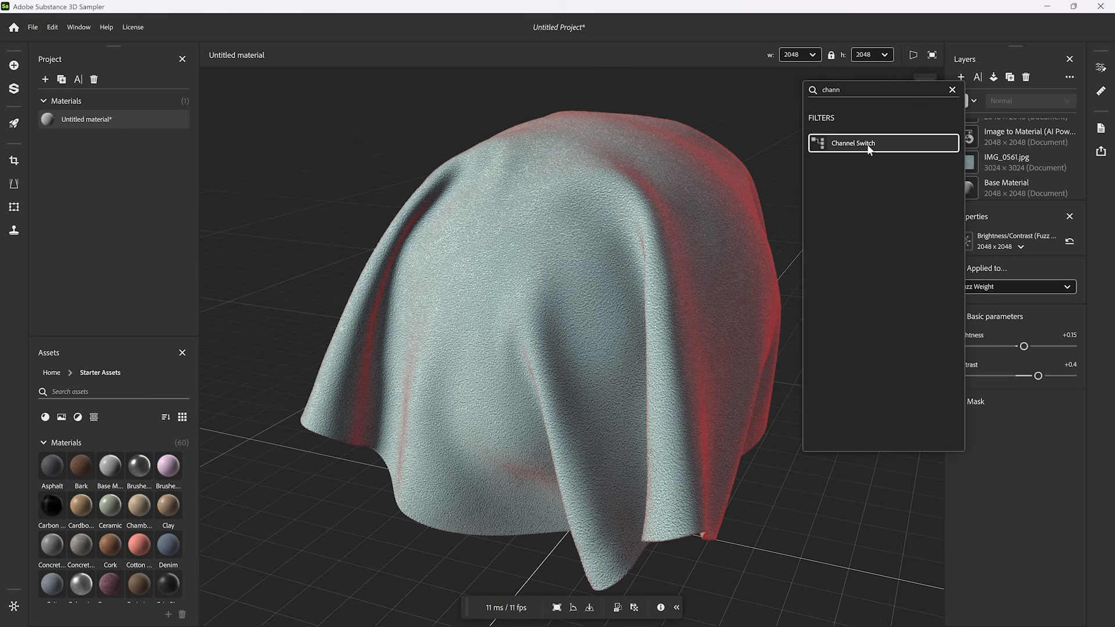
- Add another Channel Switch filter that feeds Specular Roughness into Fuzz Roughness
click(867, 145)
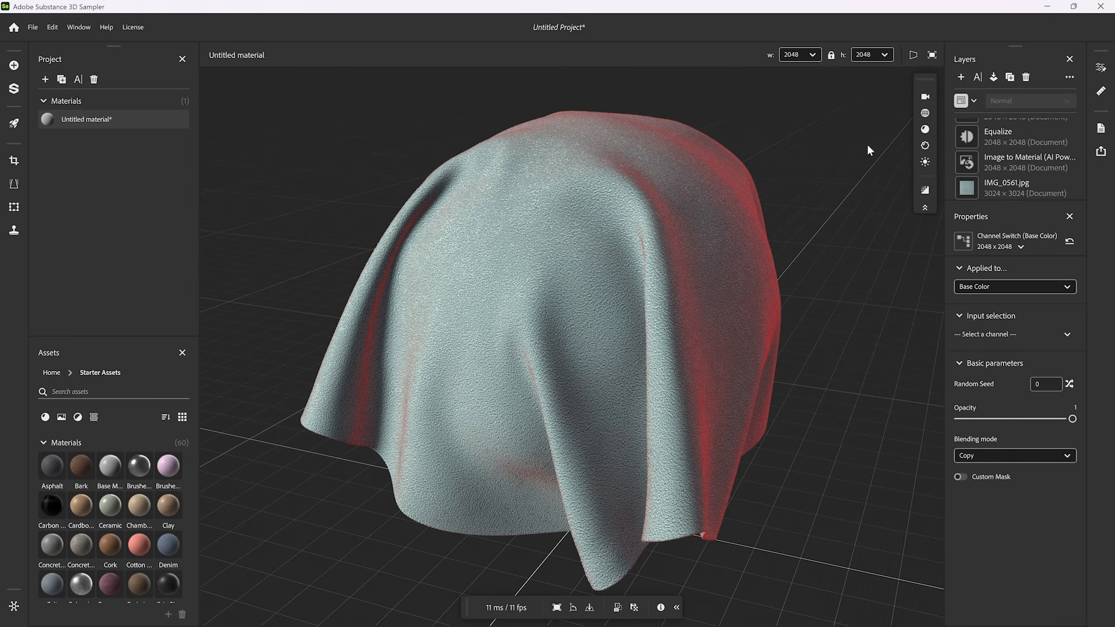
click(1067, 334)
click(1030, 382)
click(1004, 288)
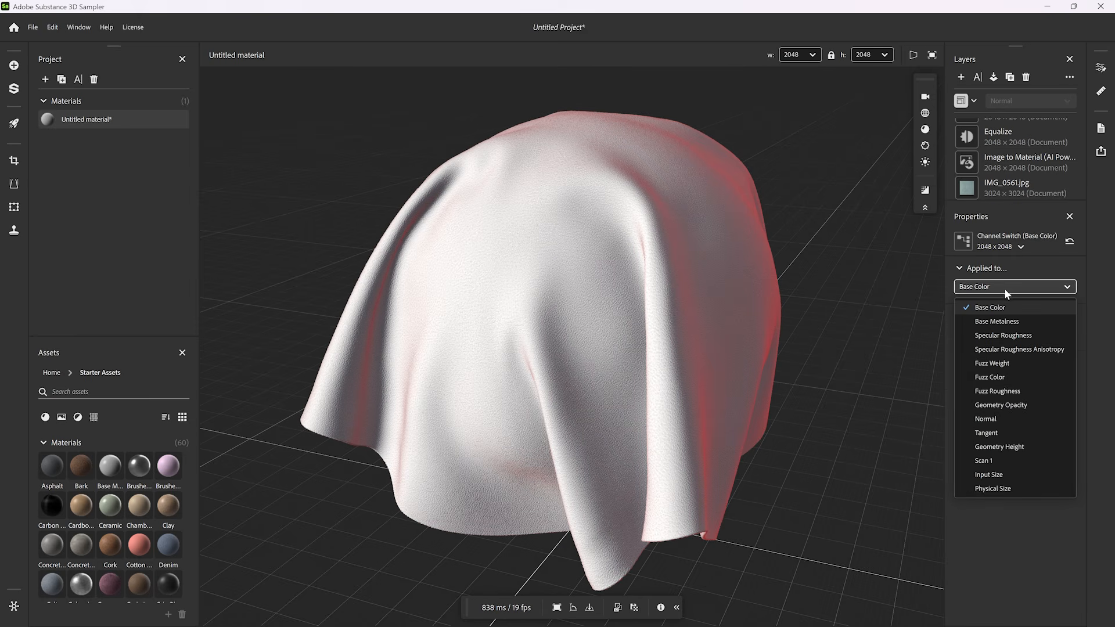
click(1011, 391)
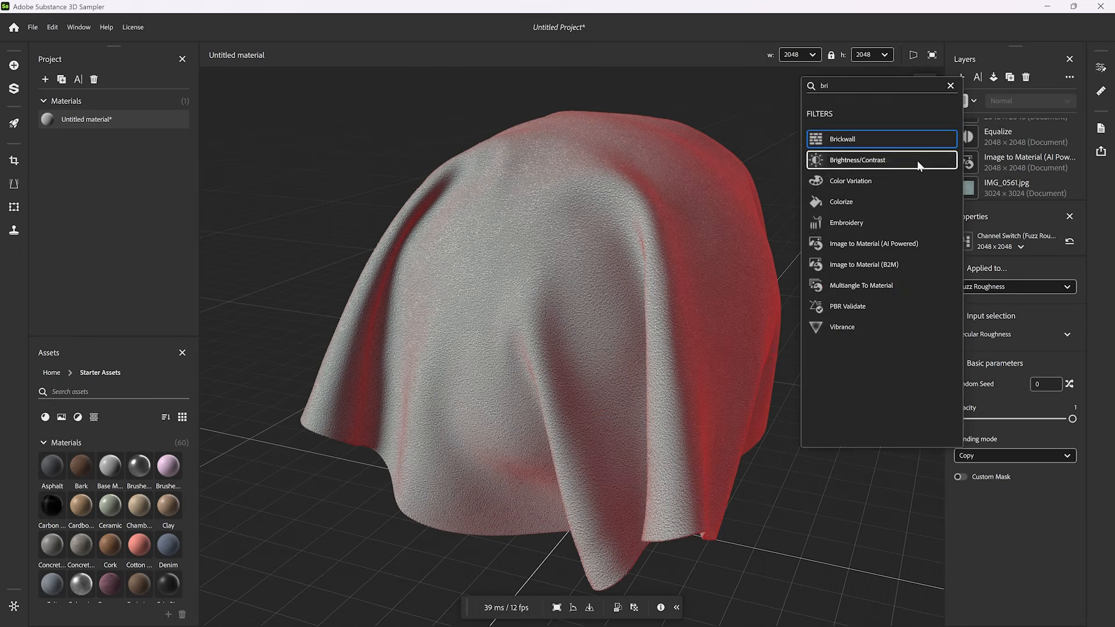
- Add a Brightness/Contrast filter applied to Base Color with brightness -0.35 and contrast 0.25
click(918, 160)
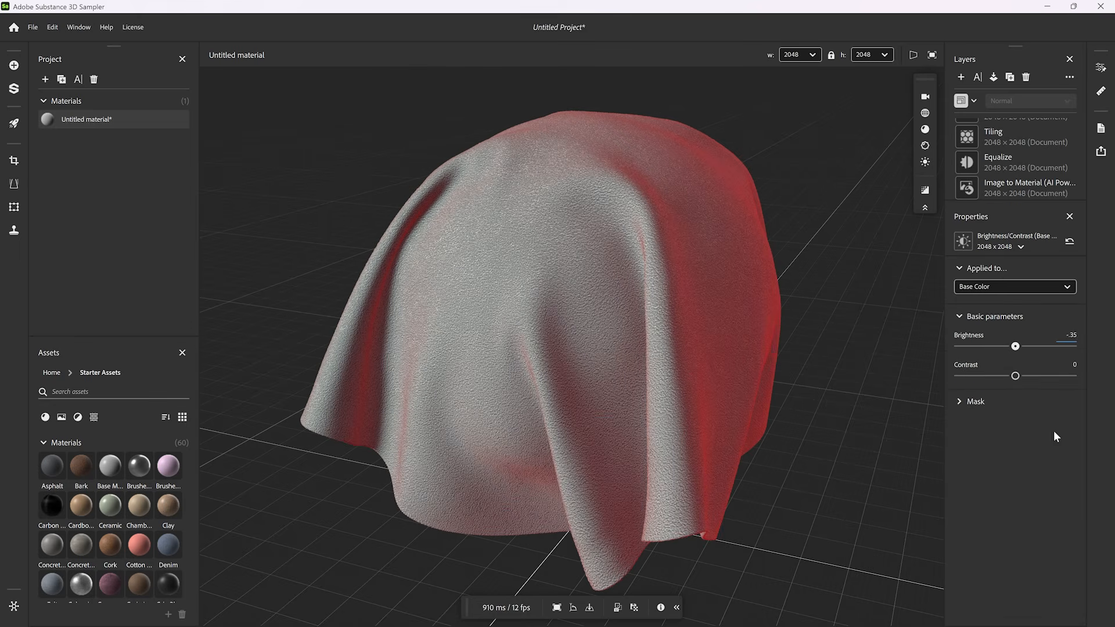
click(1071, 365)
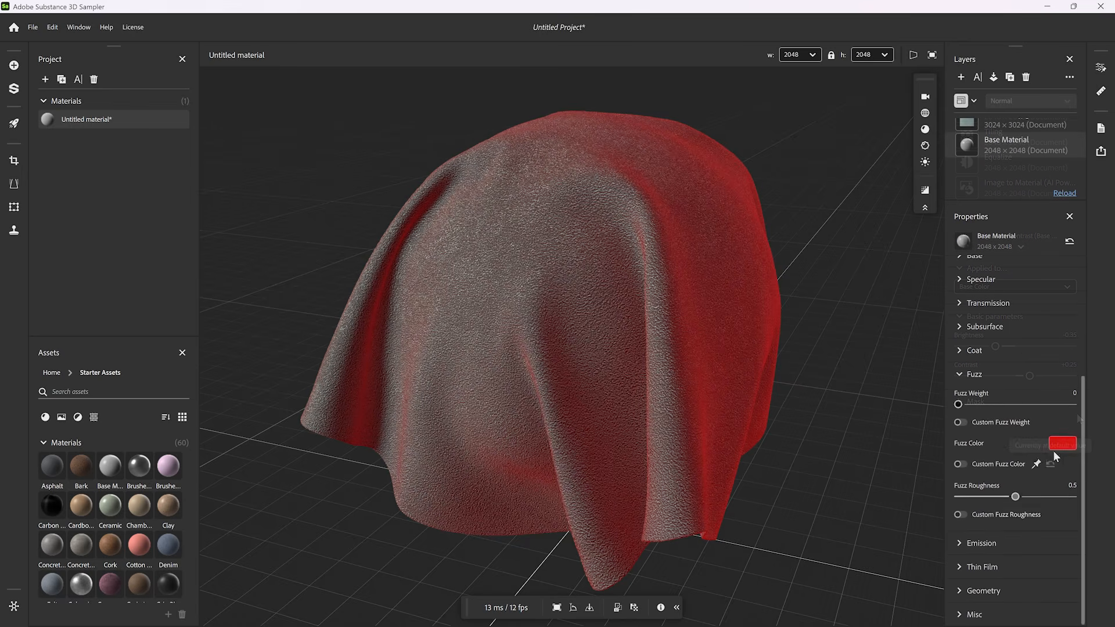
- Change the Base Material's fuzz color to white (RGB 255, 255, 255)
click(1058, 443)
drag(492, 258, 469, 239)
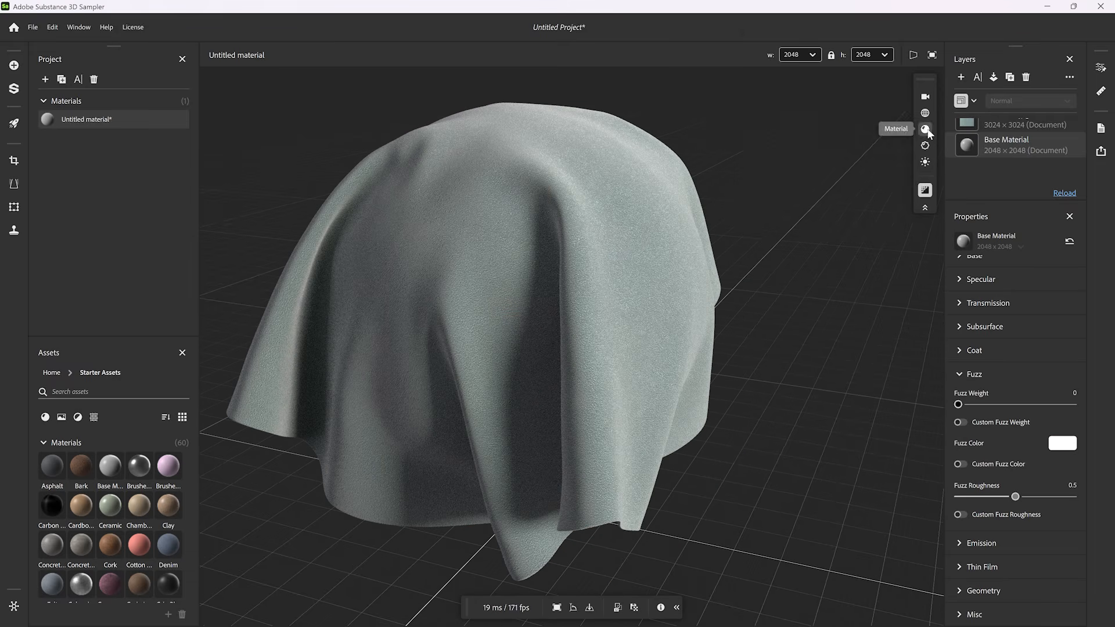
click(925, 129)
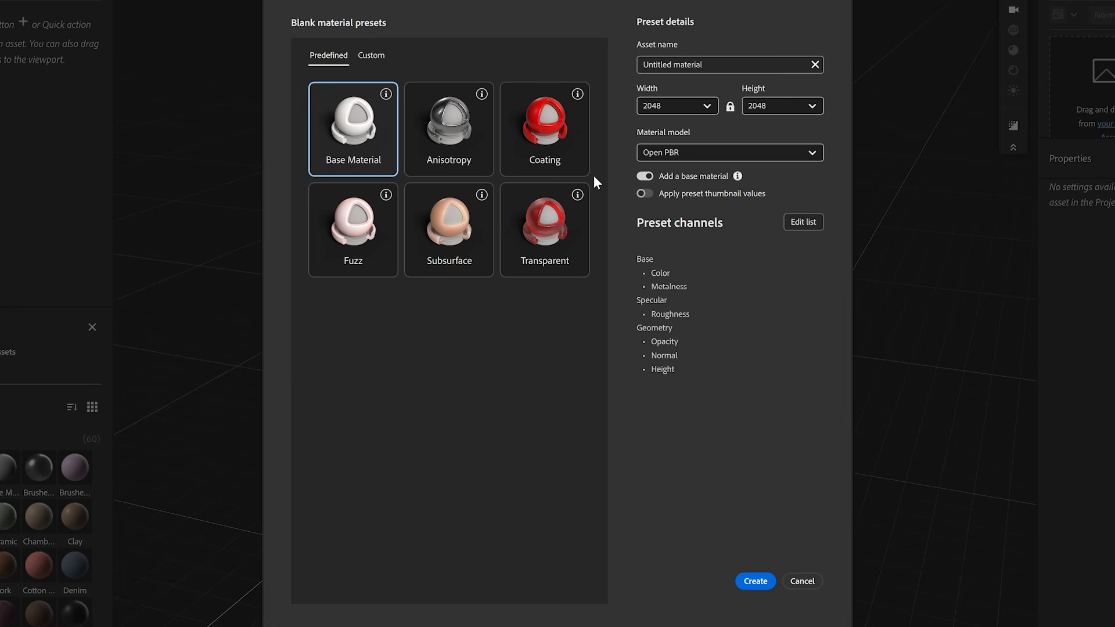
- Choose the Coating preset and, on the parquet's Base Material, set Coat Weight to 1 and Coat Roughness to about 0.01
click(561, 153)
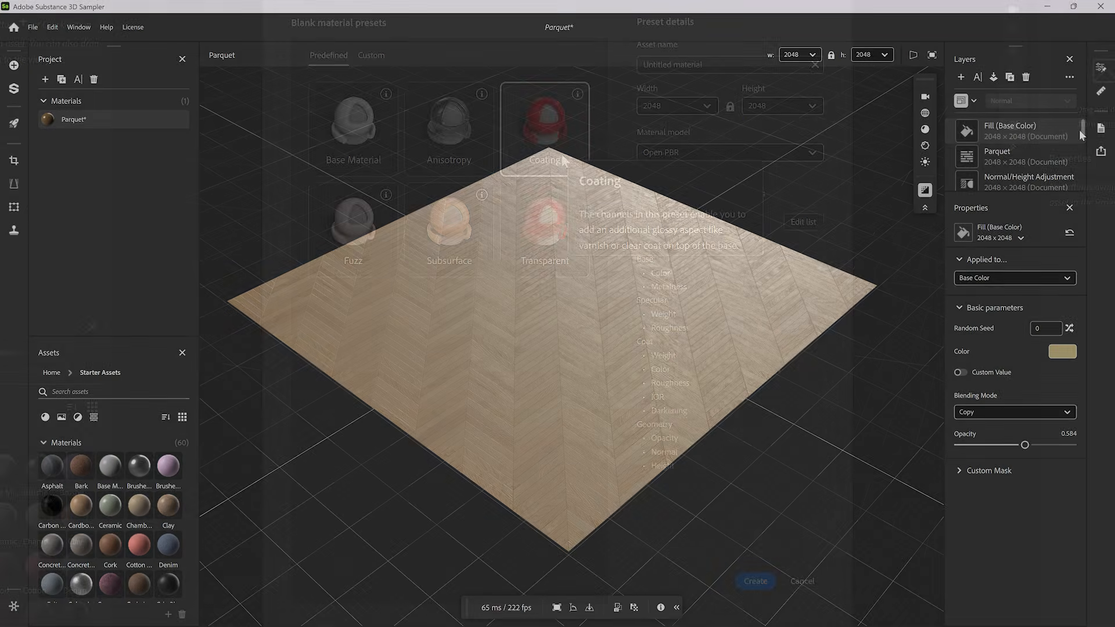
scroll(1078, 130, down, 2)
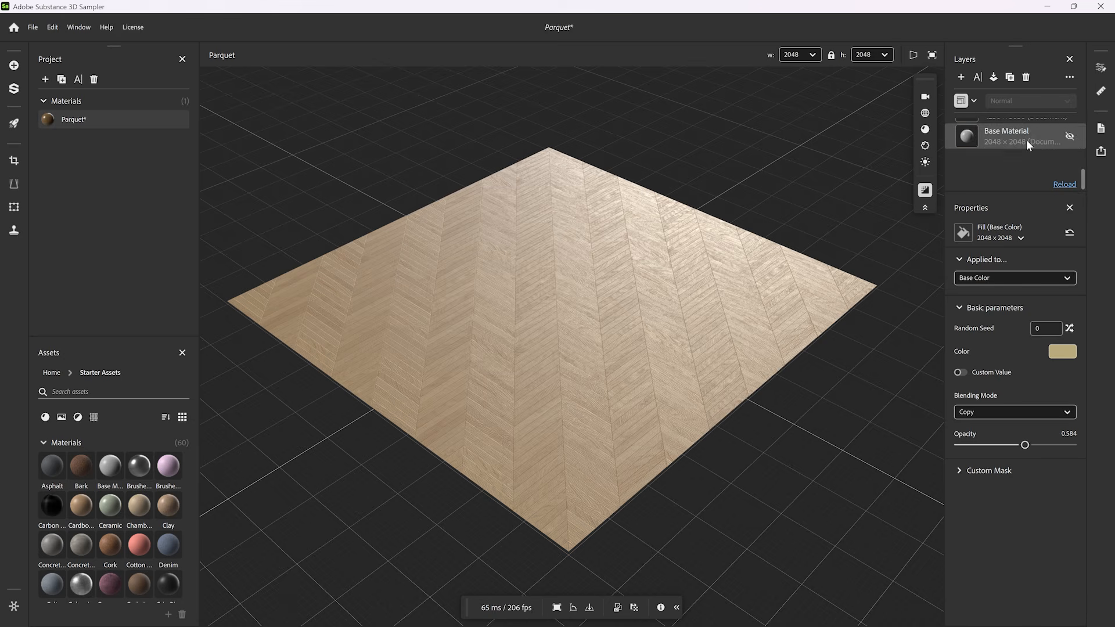
click(1026, 139)
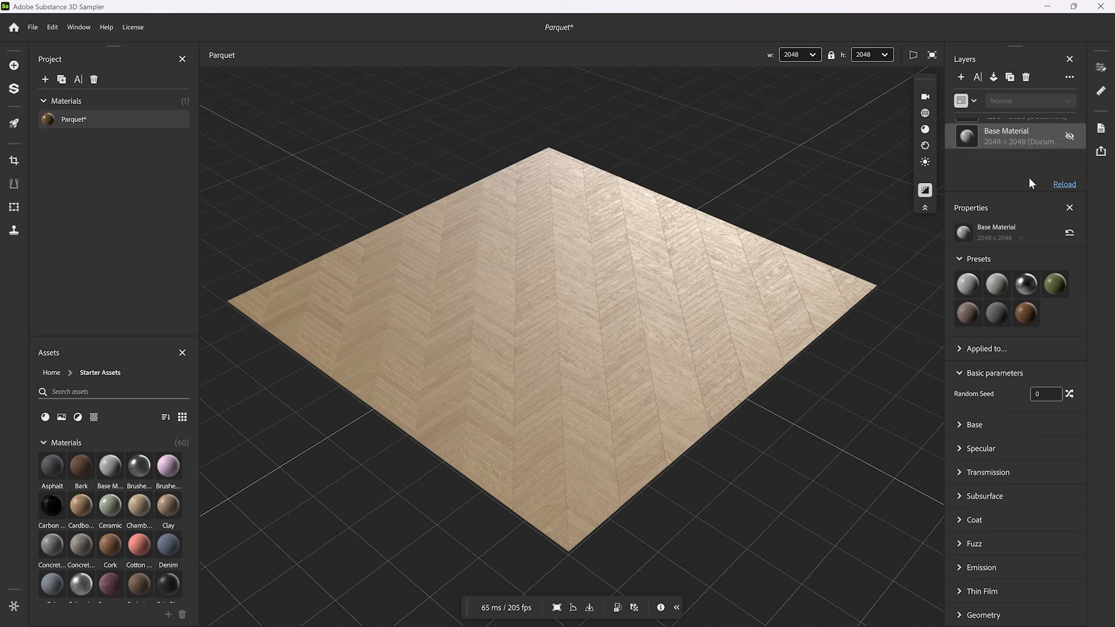
click(960, 520)
scroll(1083, 447, down, 5)
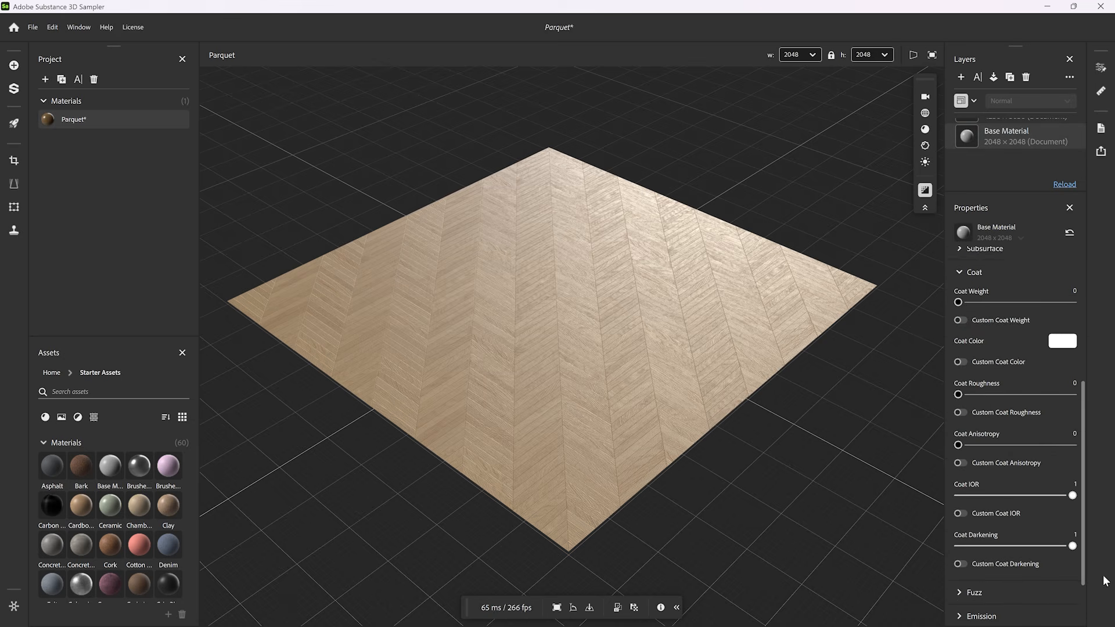
drag(958, 287, 1078, 288)
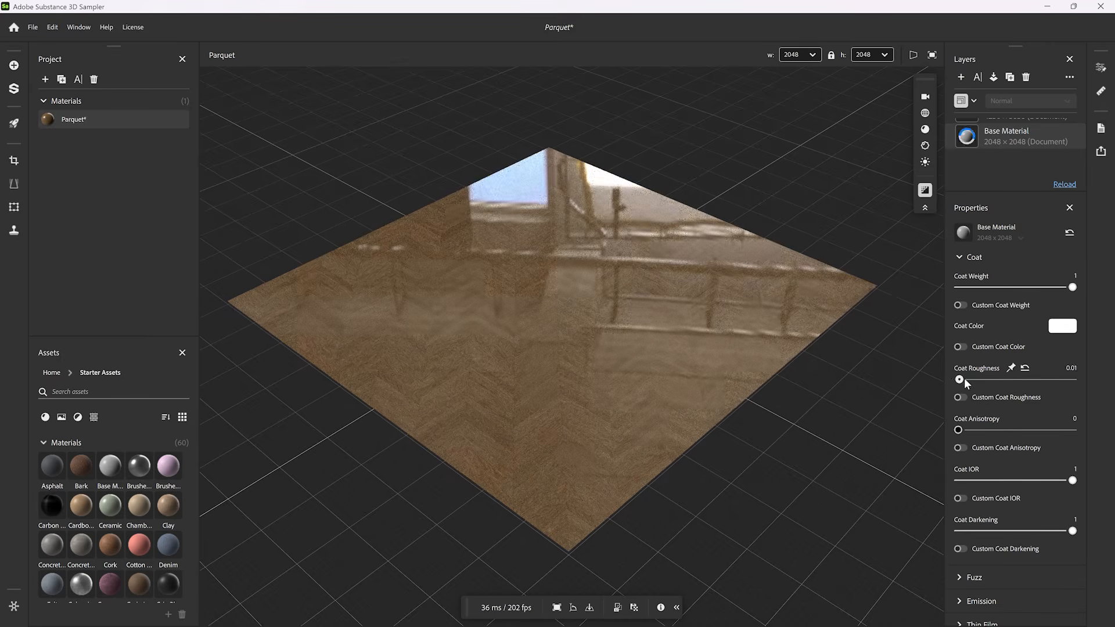
mouse_move(958, 379)
mouse_down()
mouse_move(985, 379)
mouse_move(965, 380)
mouse_up()
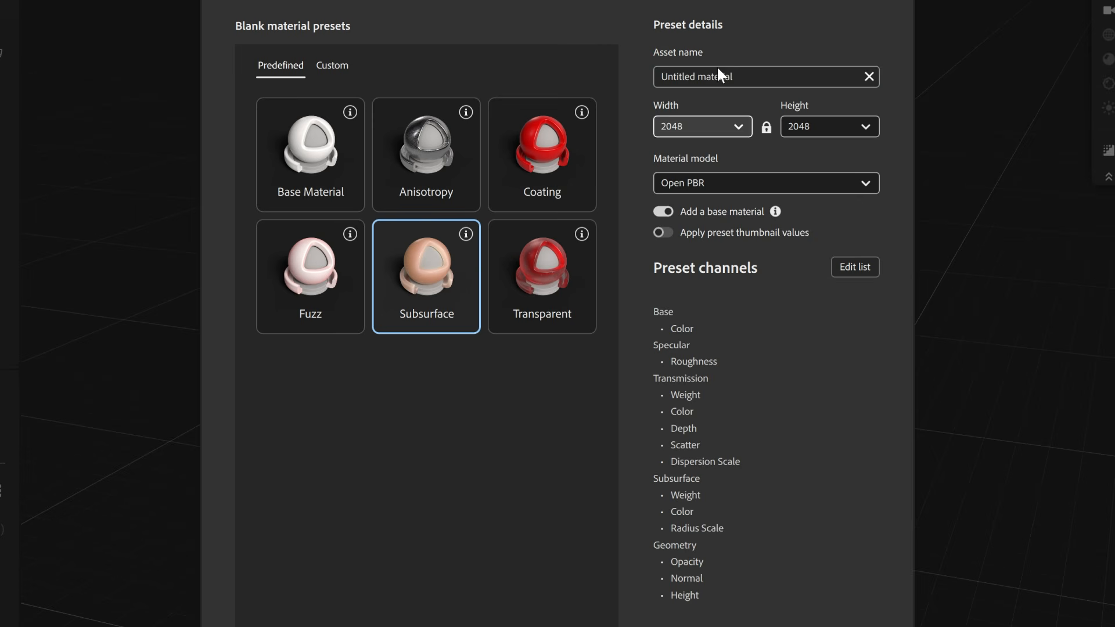
- Name the new Open PBR Subsurface material "Resin" and have it apply the preset thumbnail values
drag(675, 140, 592, 115)
text(Resin)
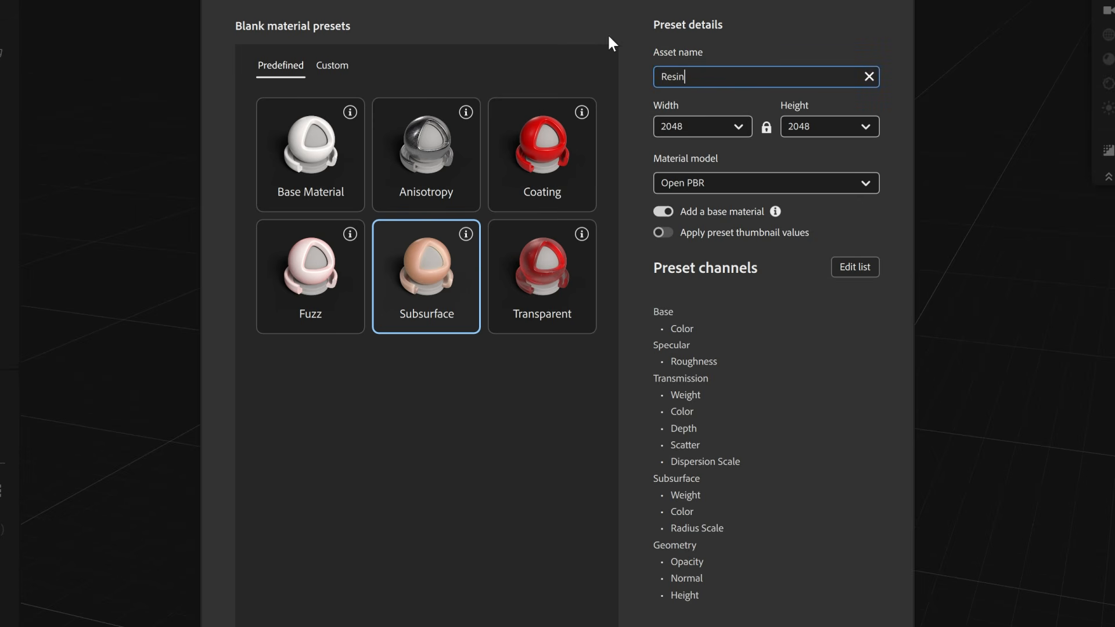
click(663, 233)
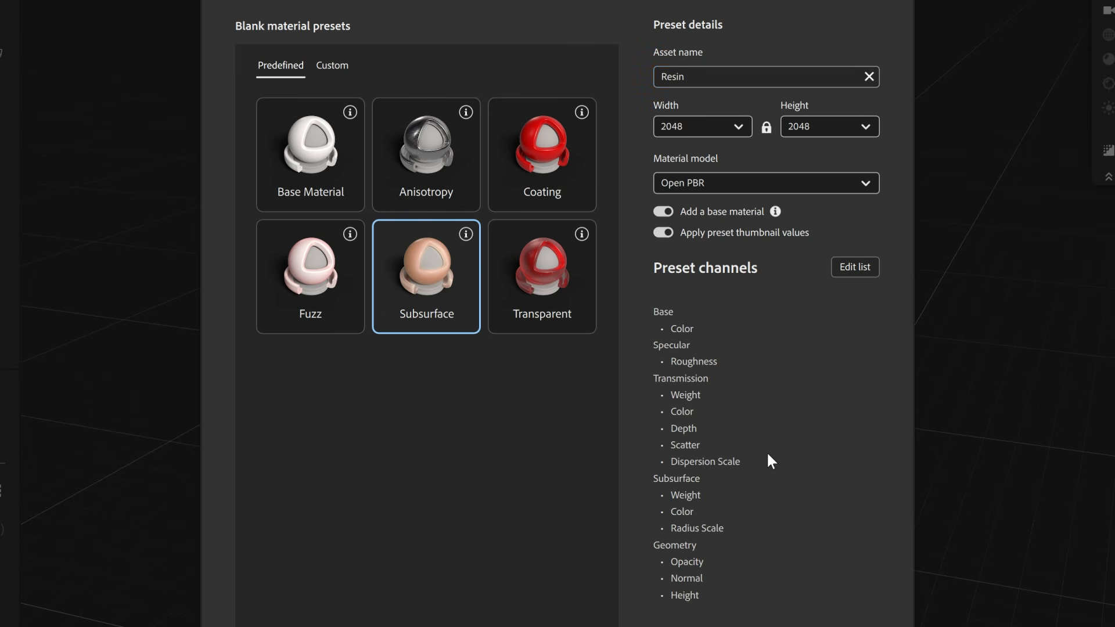
- Add the Subsurface Radius channel to the preset's channel list and create the material
click(845, 260)
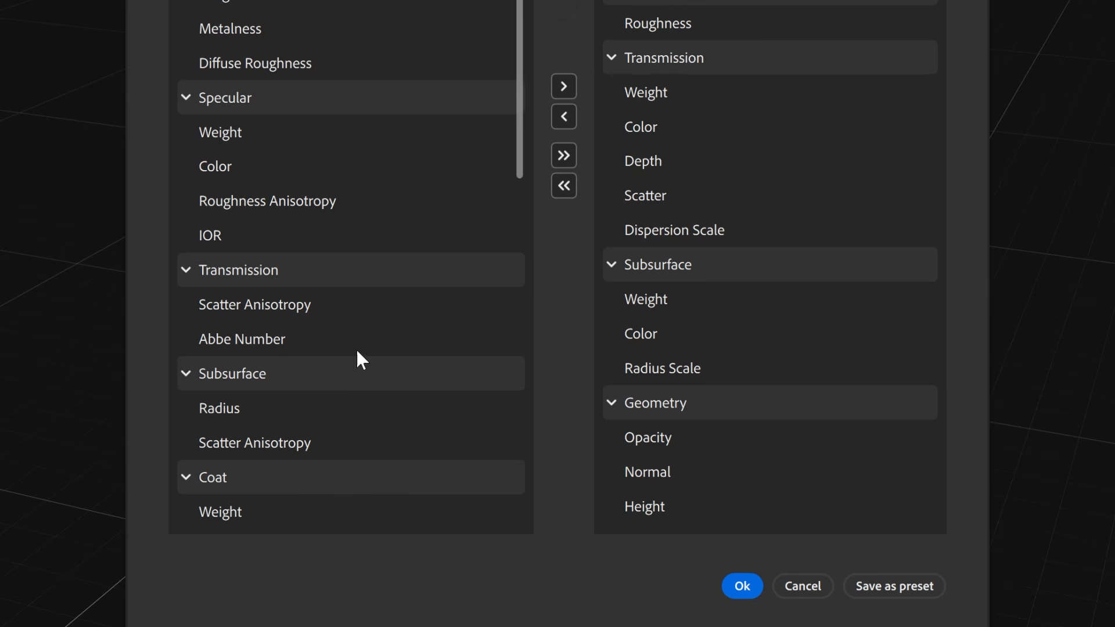
click(563, 92)
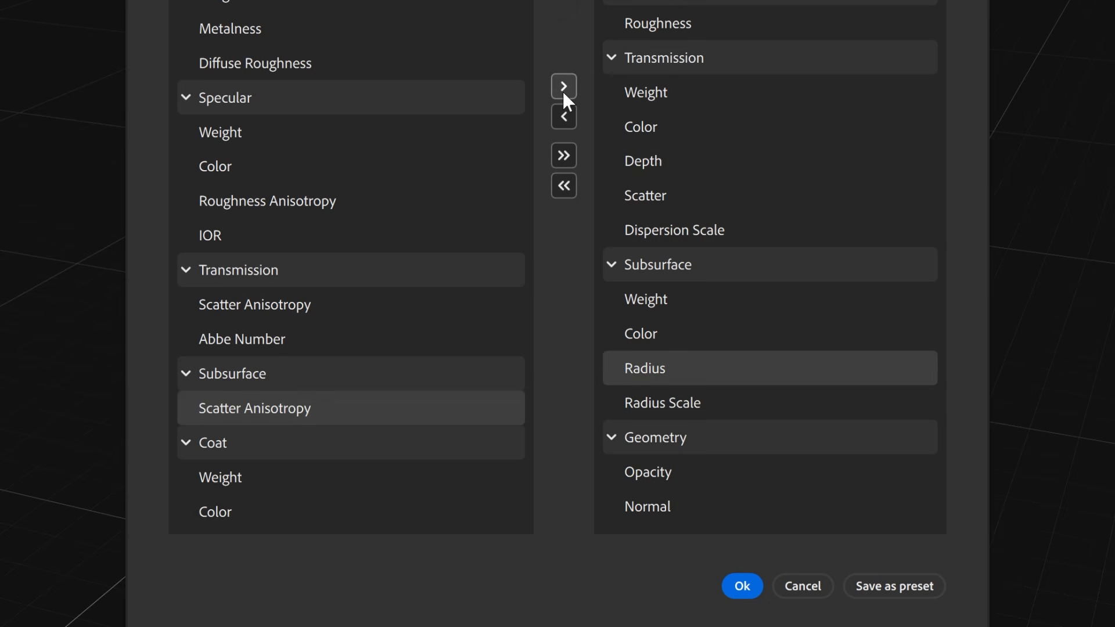
click(727, 584)
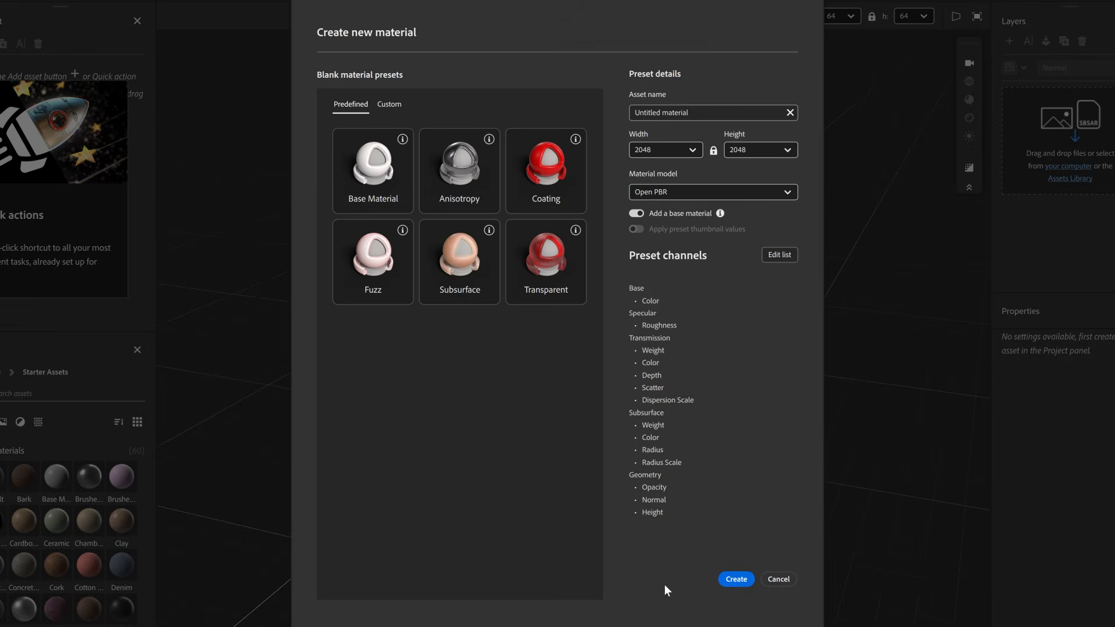
click(714, 582)
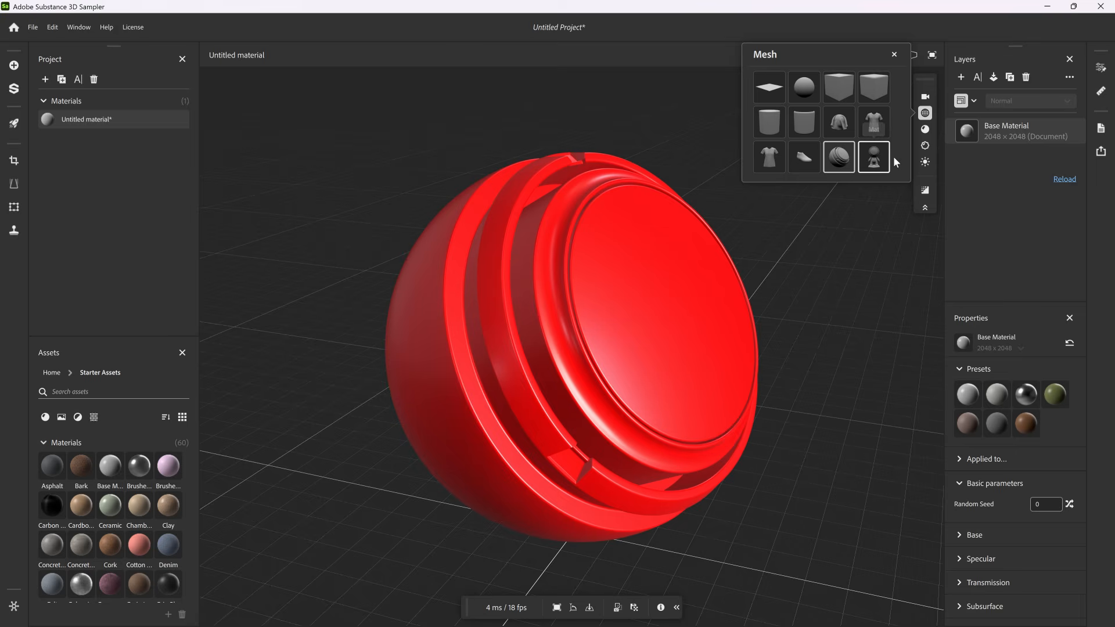
- Light the shader ball with the Studio Tomoco environment
click(925, 161)
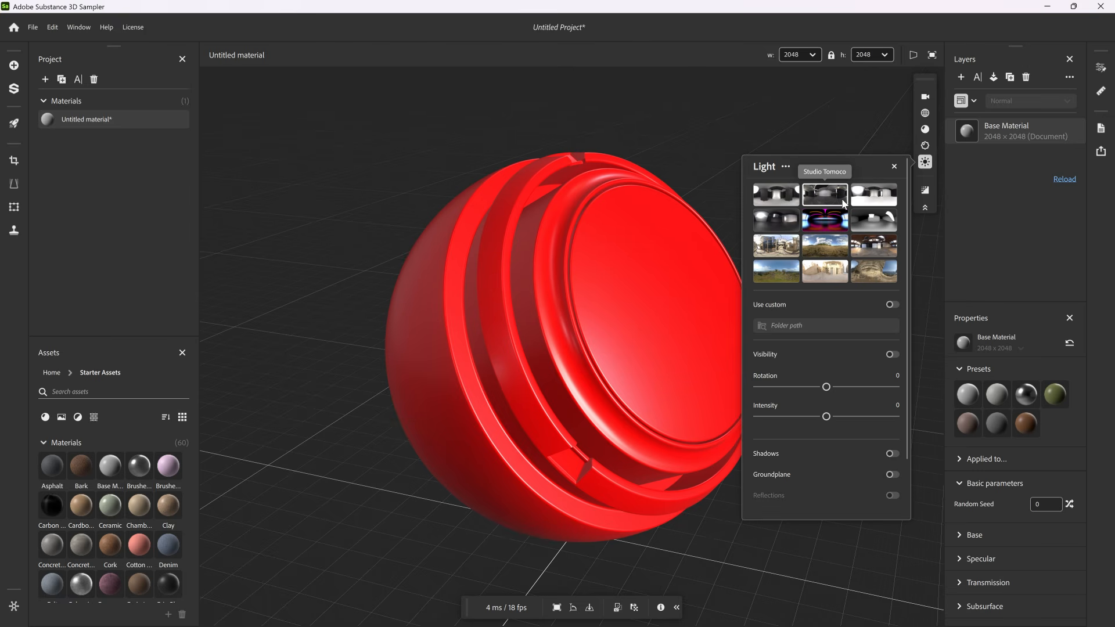
click(925, 162)
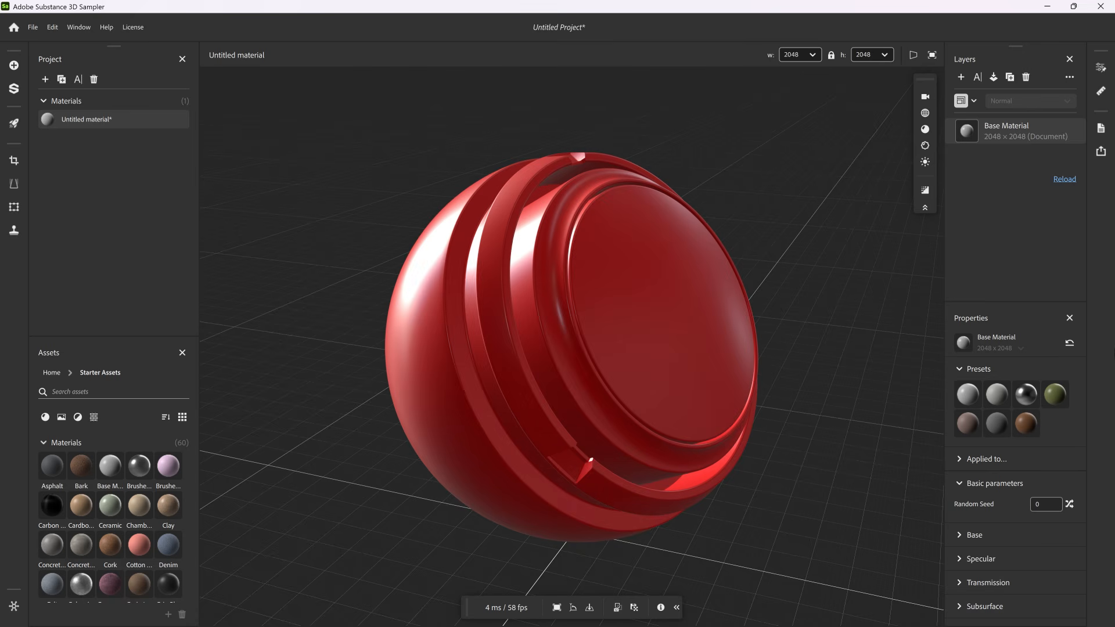
- Rotate the environment lighting around the shader ball and enable path tracing
shift+right_drag(565, 382, 1103, 375)
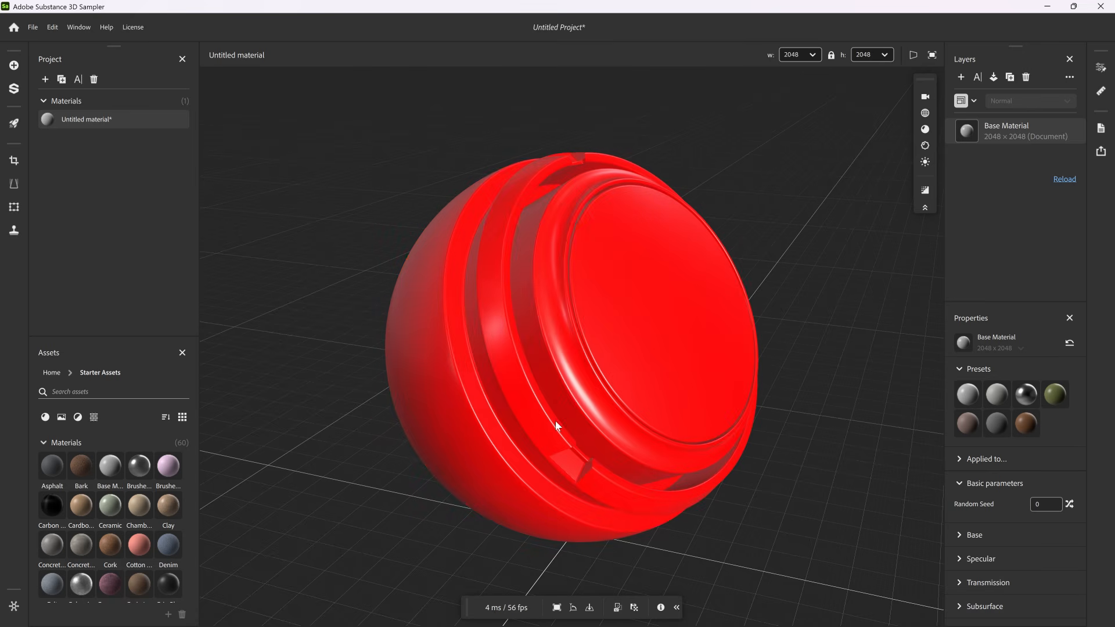
shift+right_drag(556, 426, 677, 413)
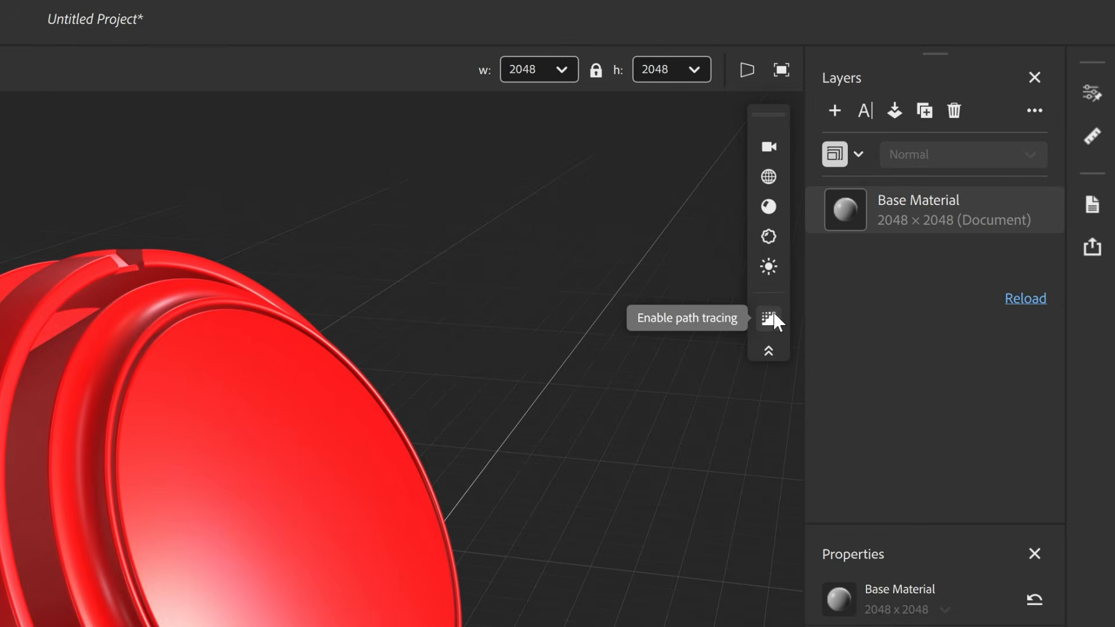
click(927, 192)
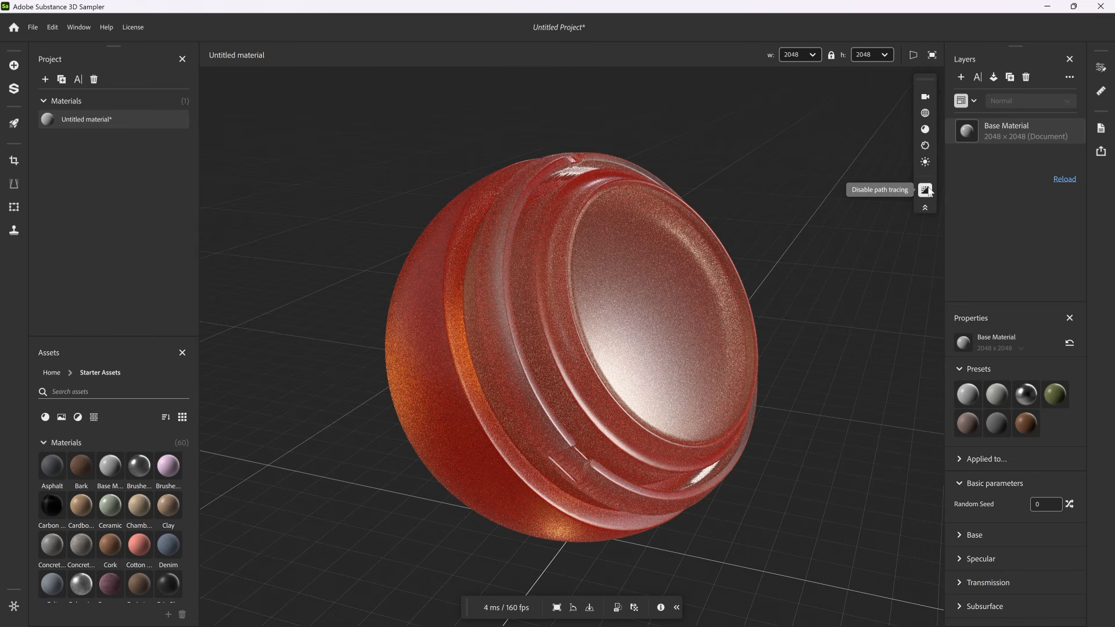
- Set the Base Material's base color to #ea451b and its specular roughness to 0.22
click(1067, 504)
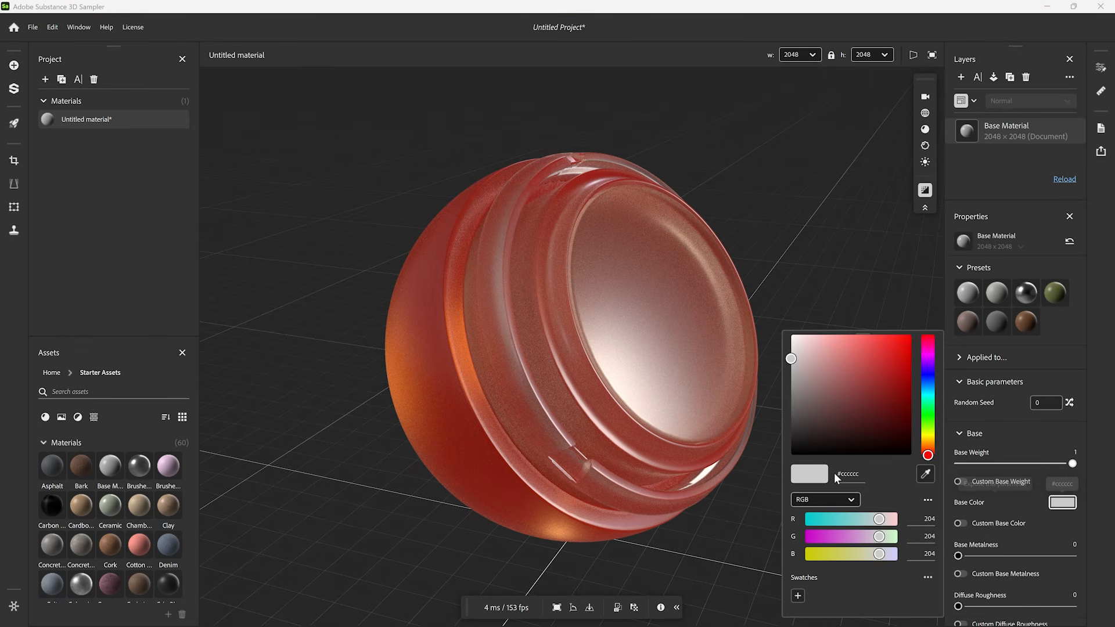
click(848, 474)
text(ea451b)
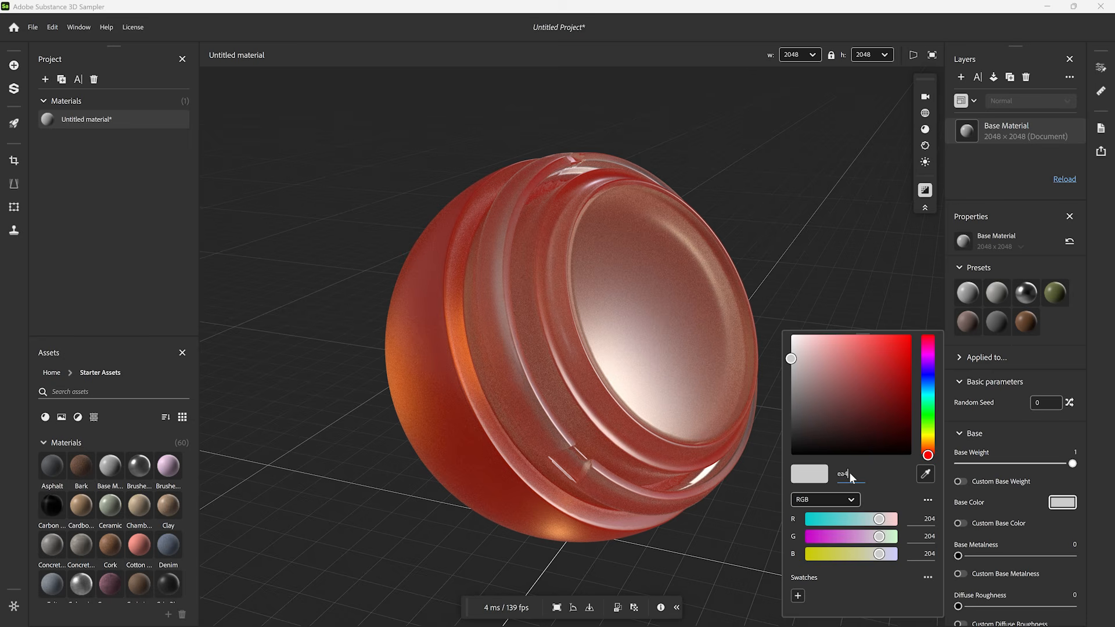
key(Return)
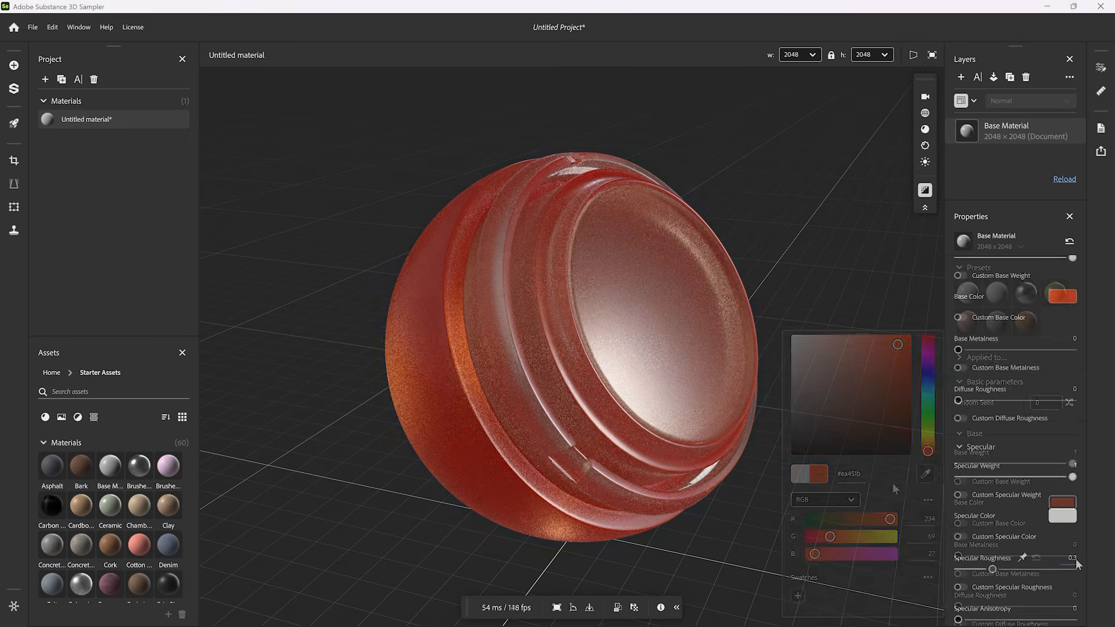
click(1075, 559)
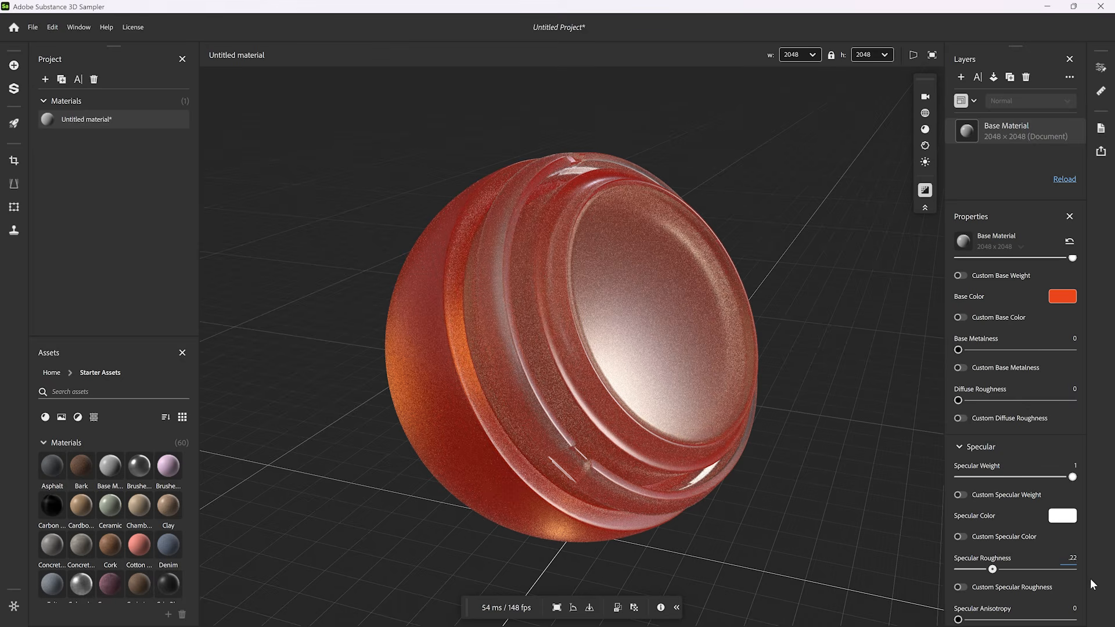
key(Return)
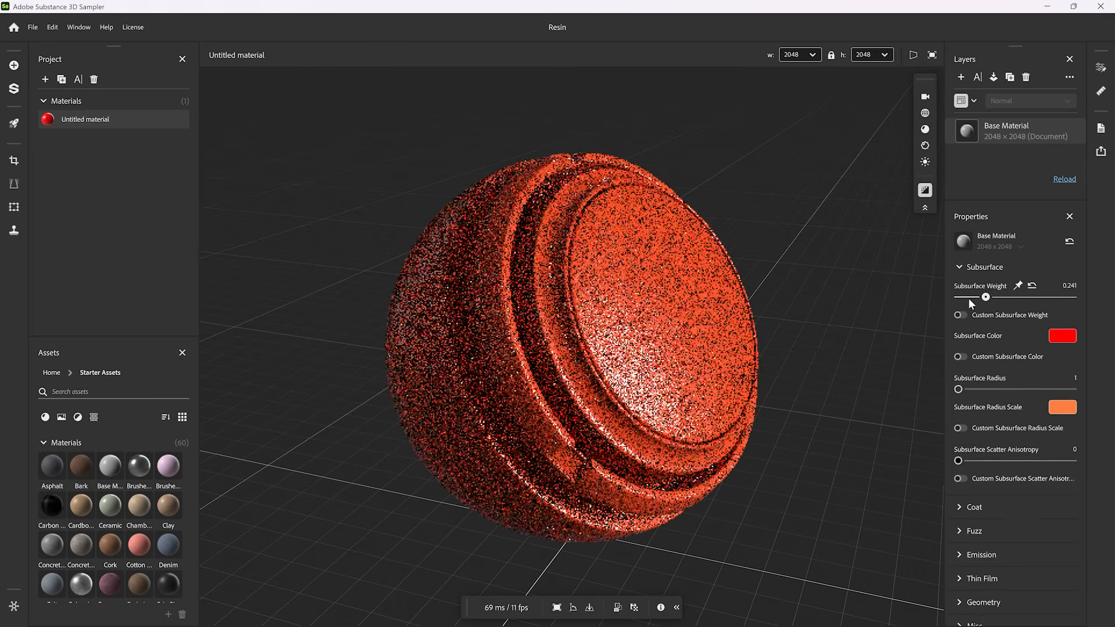
- Set the subsurface weight to 0.8 and the subsurface radius scale color to #ff631b
drag(967, 297, 1053, 299)
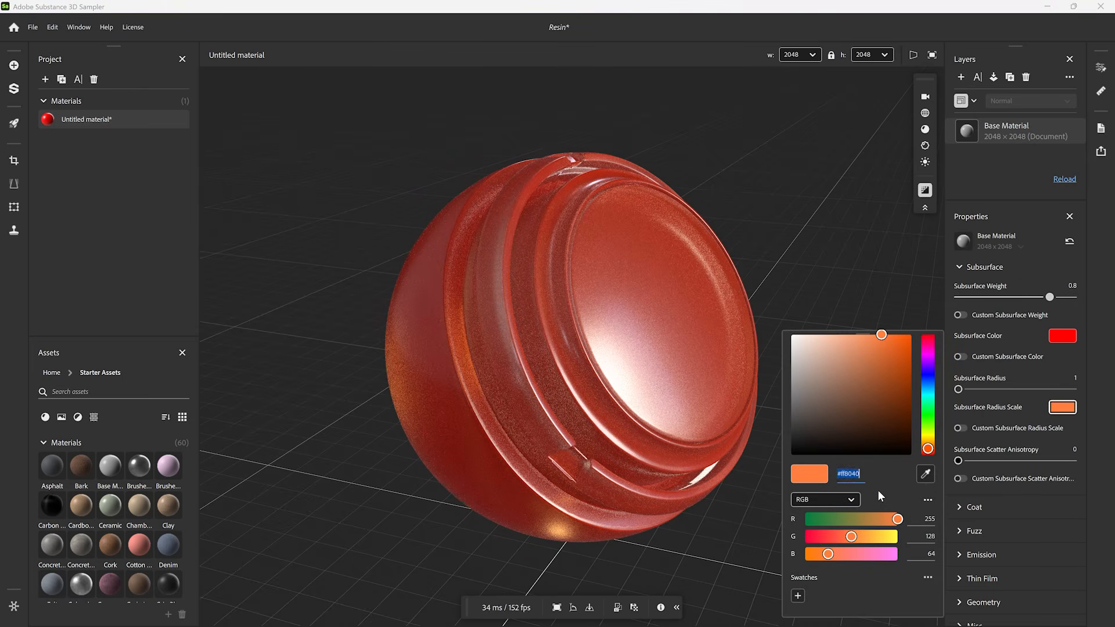
text(ff631b)
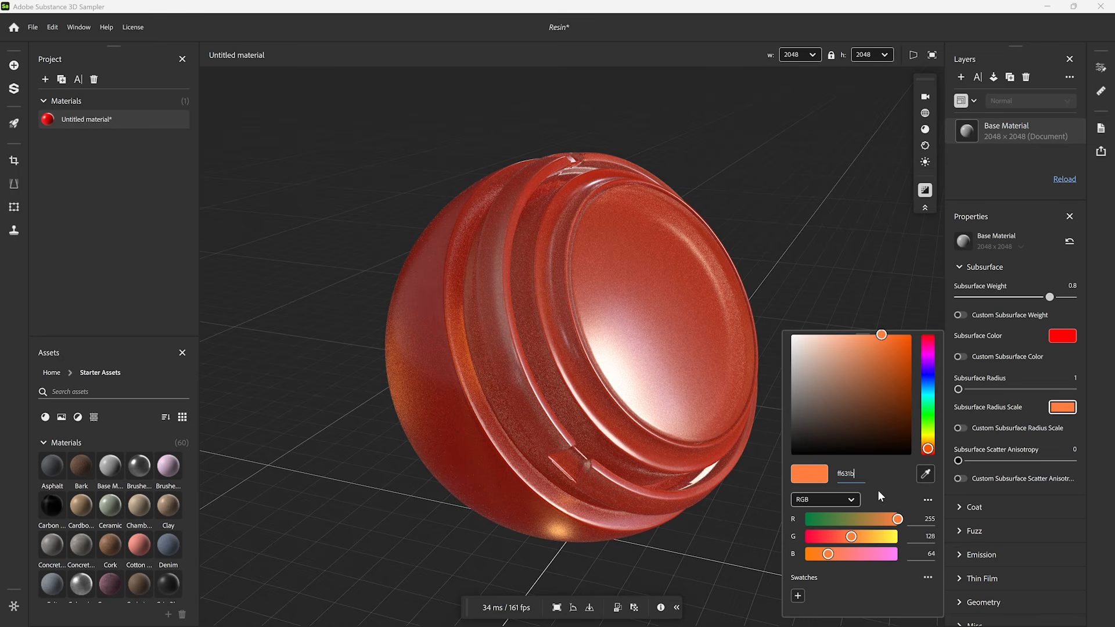
key(Return)
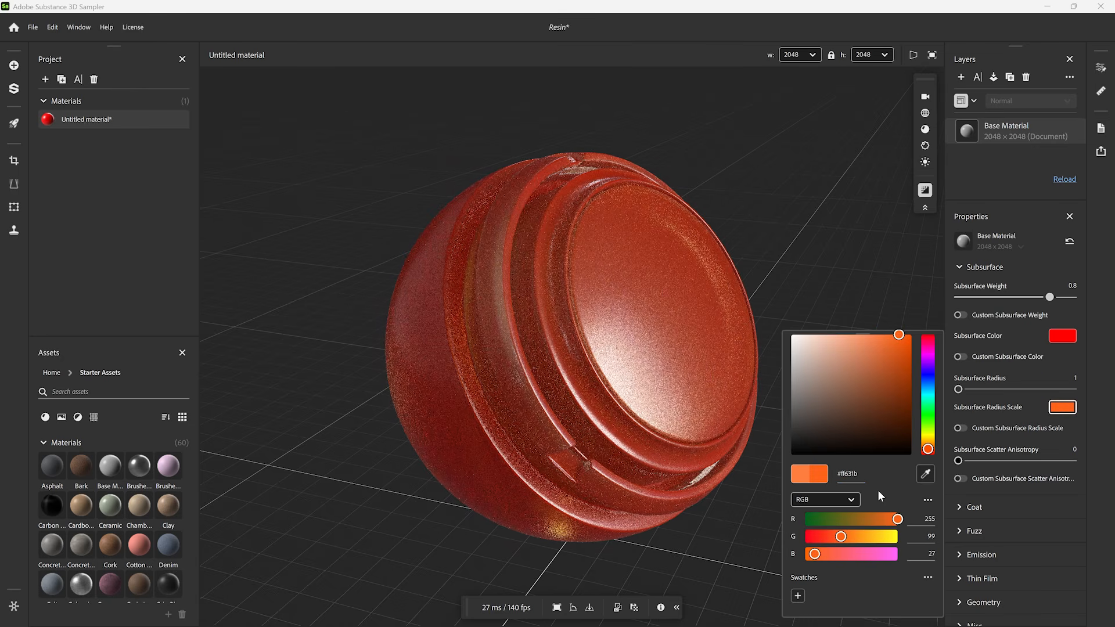
click(1098, 472)
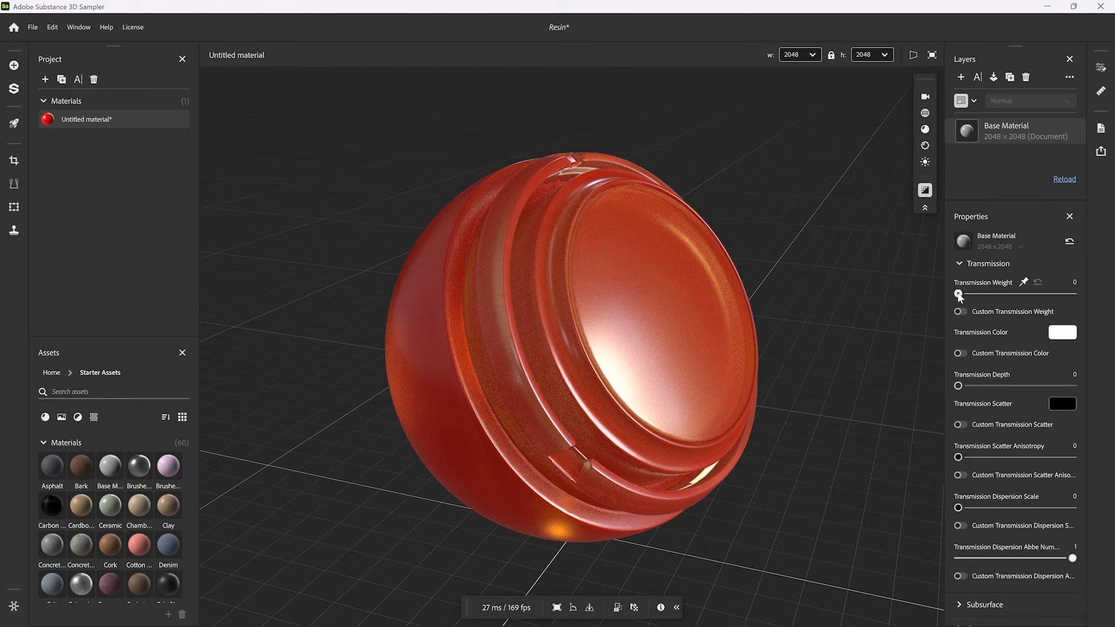
- Set the transmission weight to 0.15 and the transmission color to yellow #fbf718
drag(958, 294, 1063, 294)
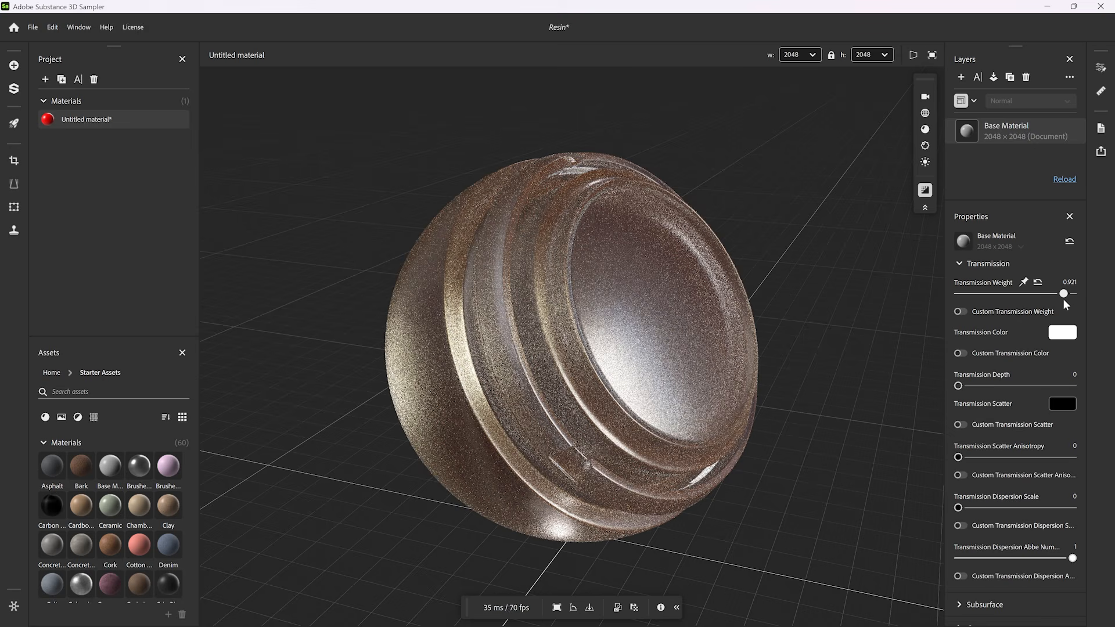
click(1069, 282)
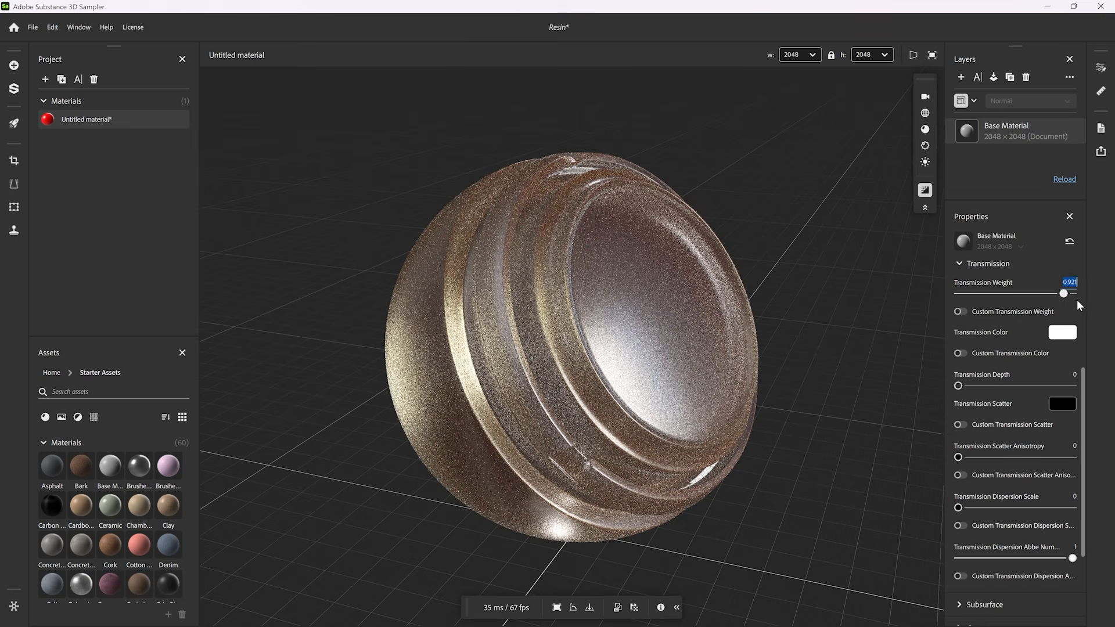
text(0.15)
key(Return)
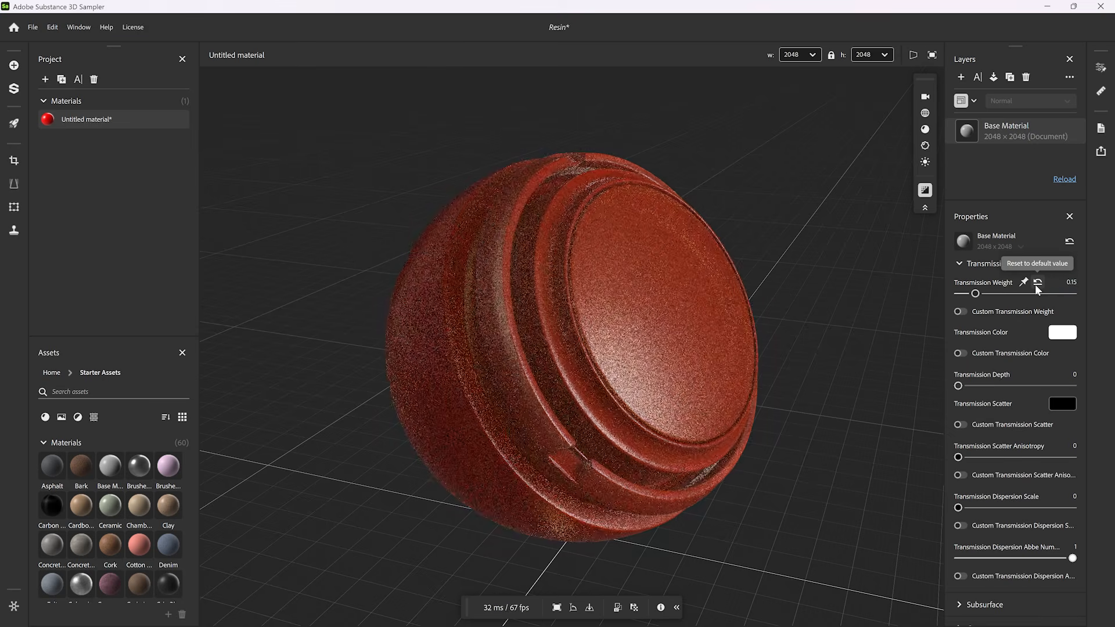
text(fb)
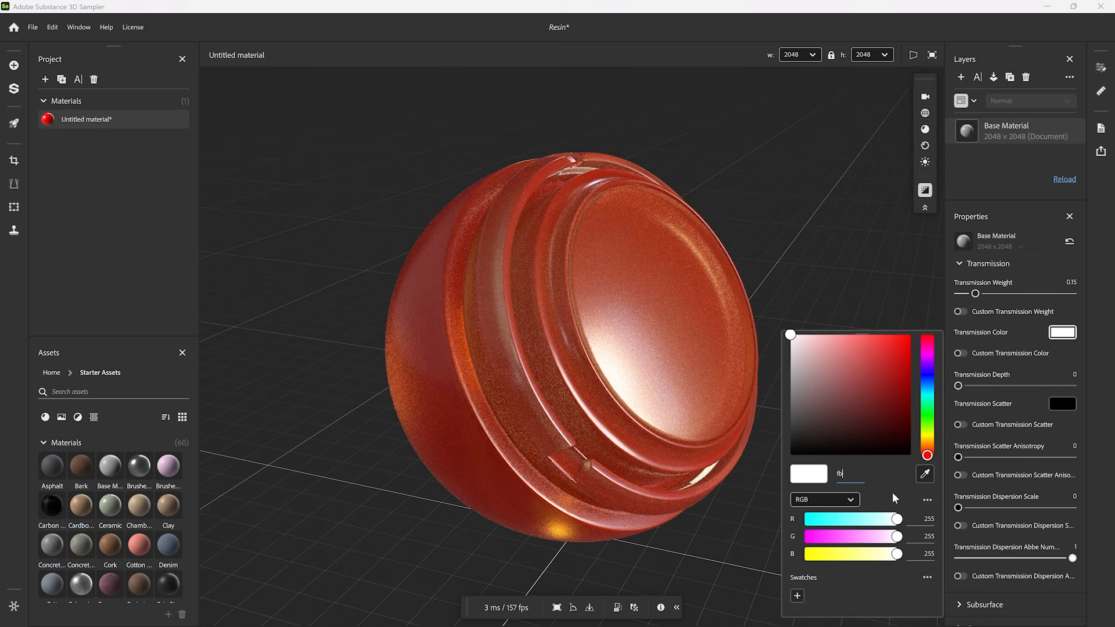
text(f718)
key(Return)
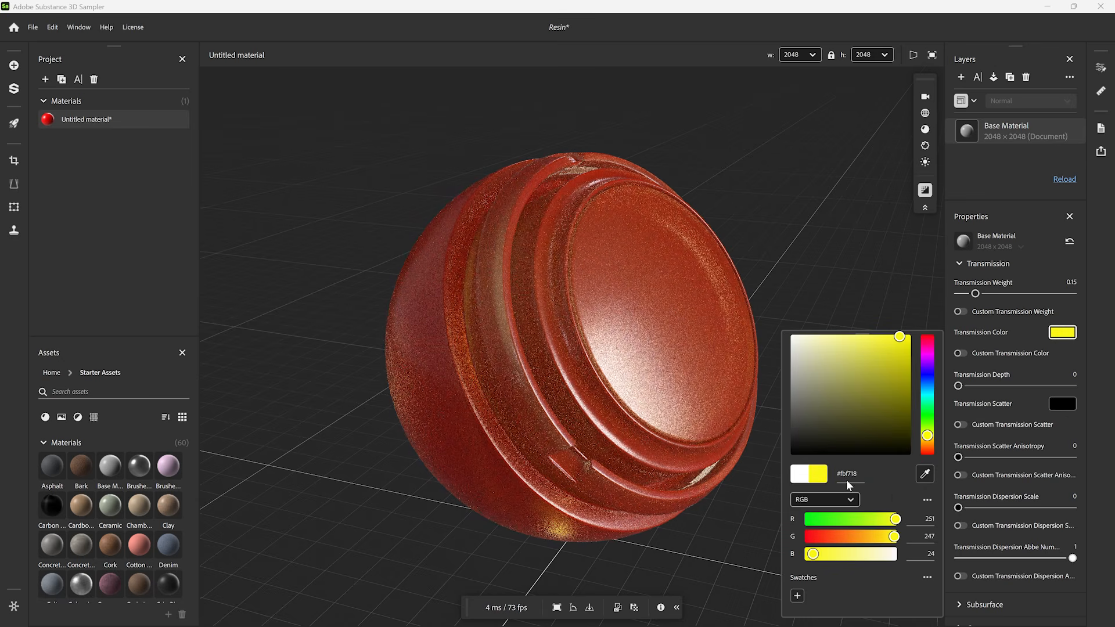
click(1092, 288)
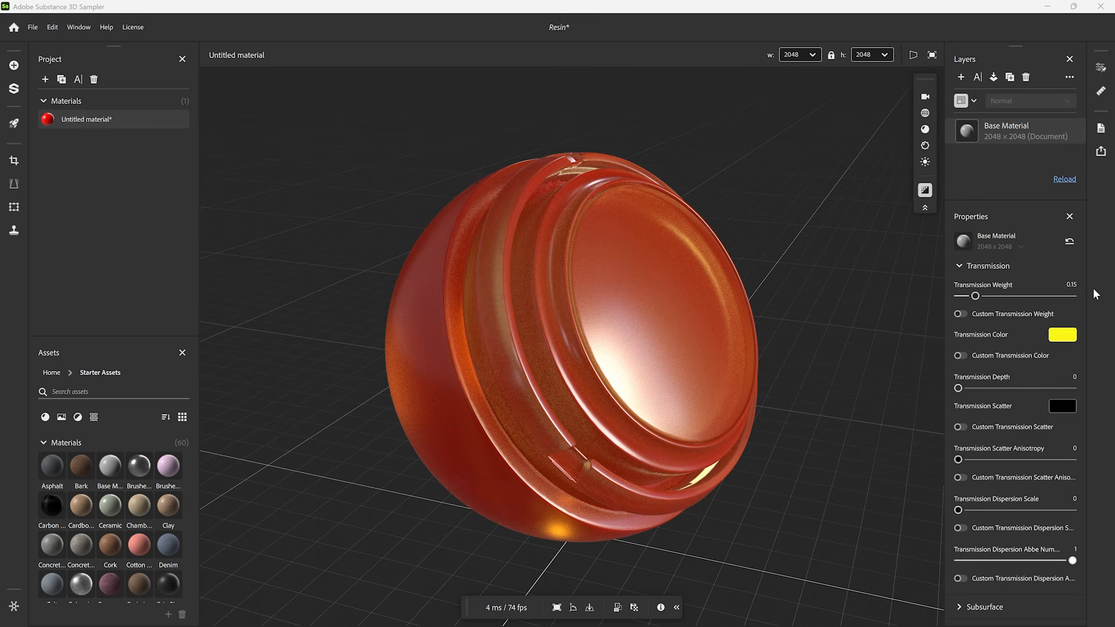